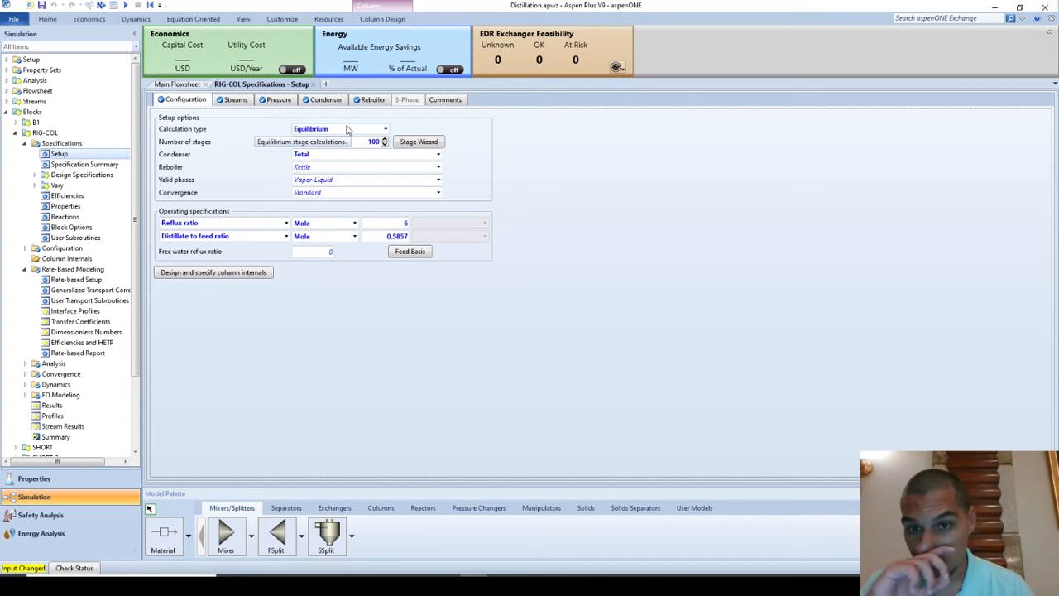
Step: Review the Equilibrium and Rate-Based calculation type options in the RIG-COL column setup
left_click(385, 131)
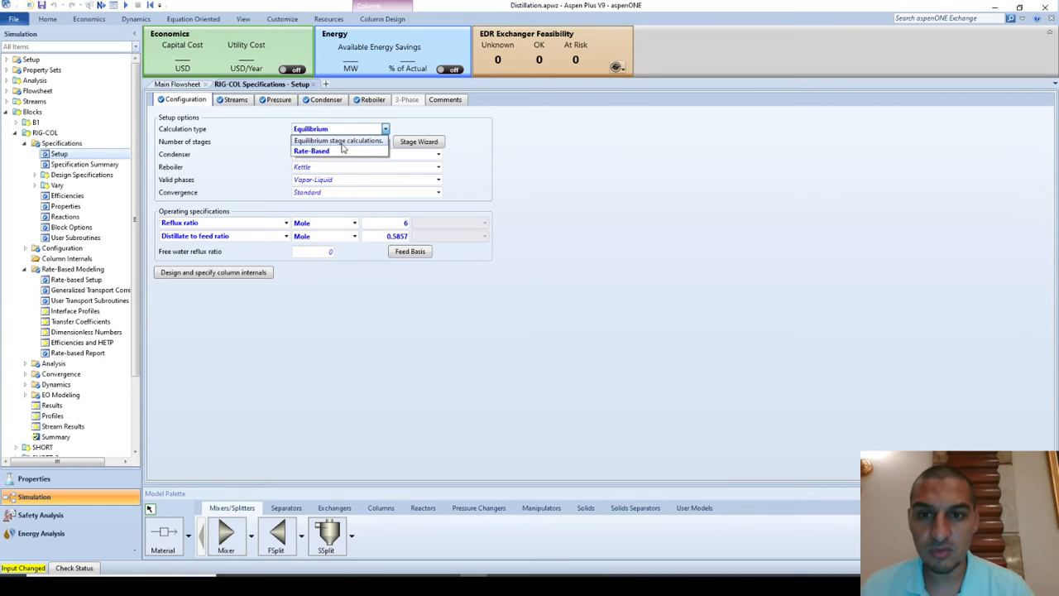
left_click(433, 134)
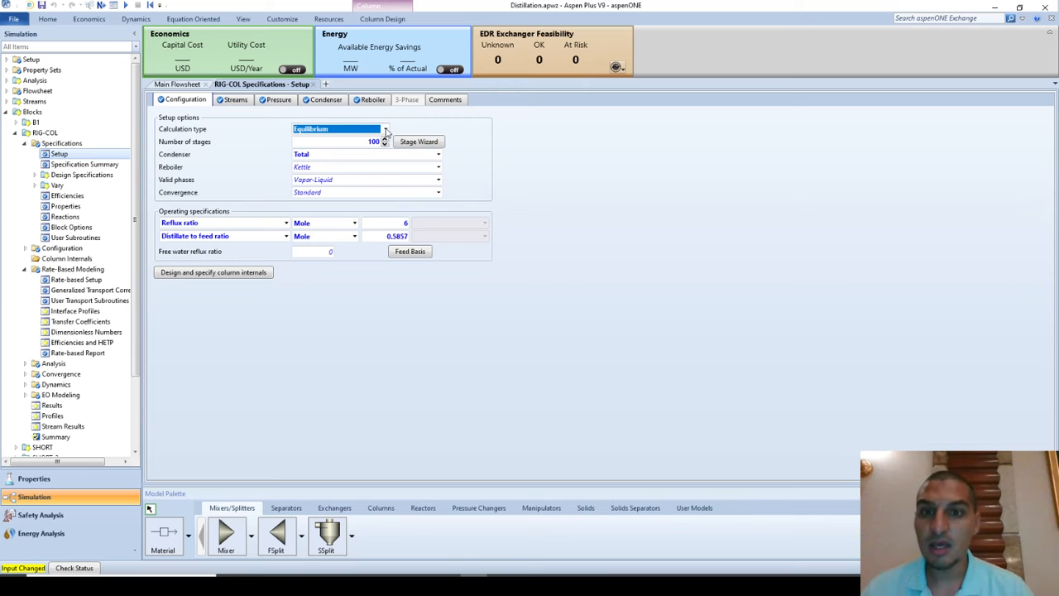
left_click(385, 130)
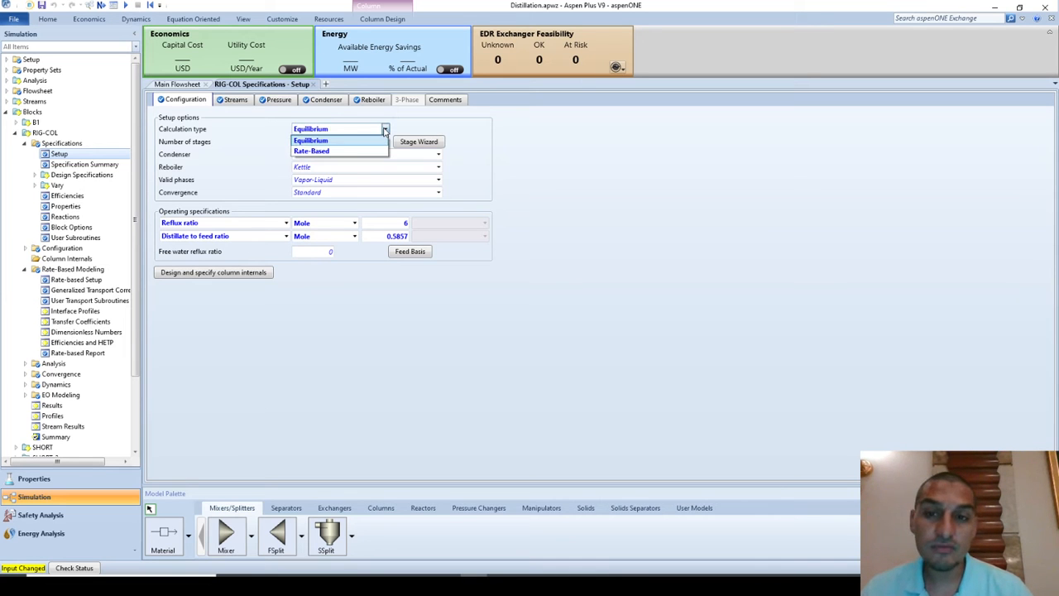
left_click(340, 144)
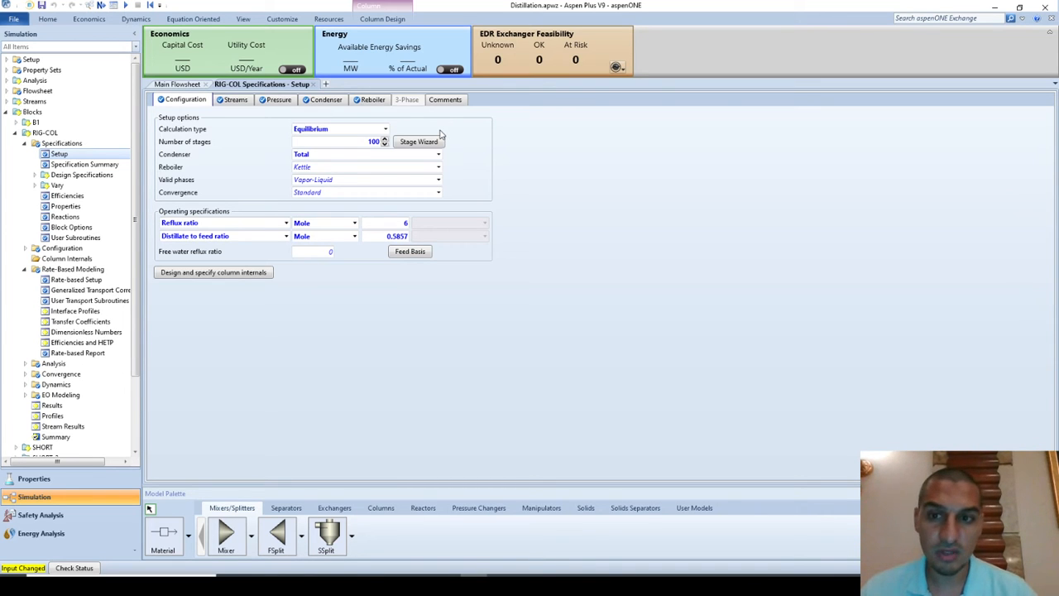
left_click(386, 132)
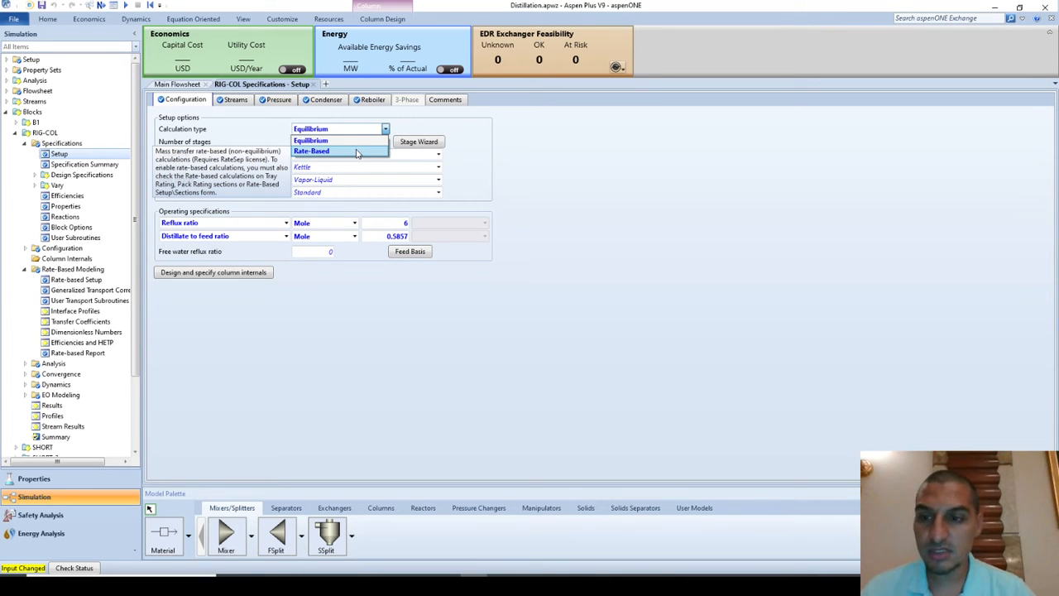
left_click(468, 130)
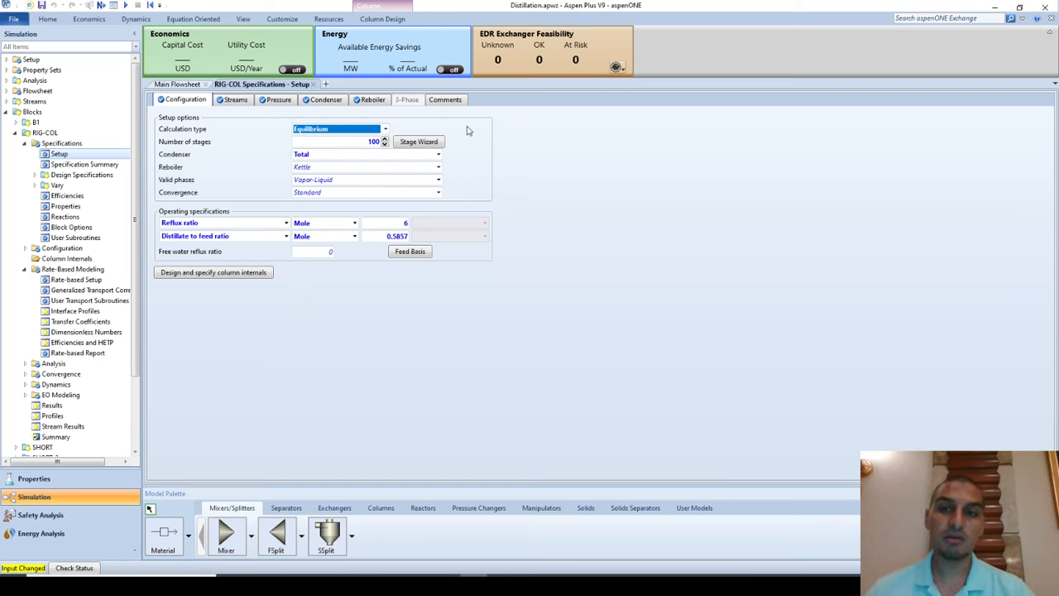
left_click(467, 130)
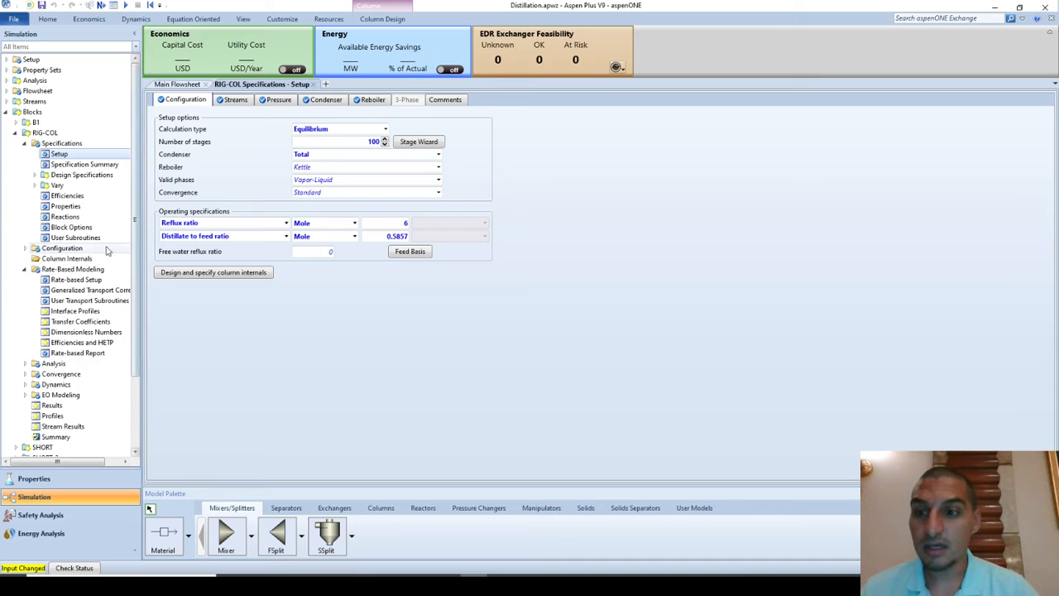
Step: Set the calculation type of the RIG-COL column to Rate-Based in its setup specifications
left_click(76, 260)
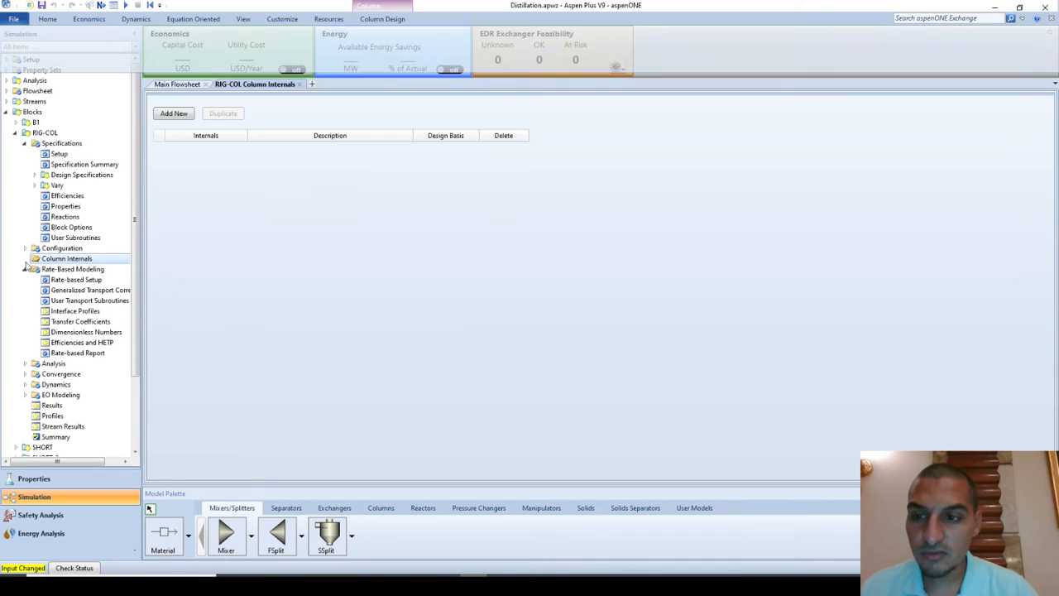
left_click(62, 155)
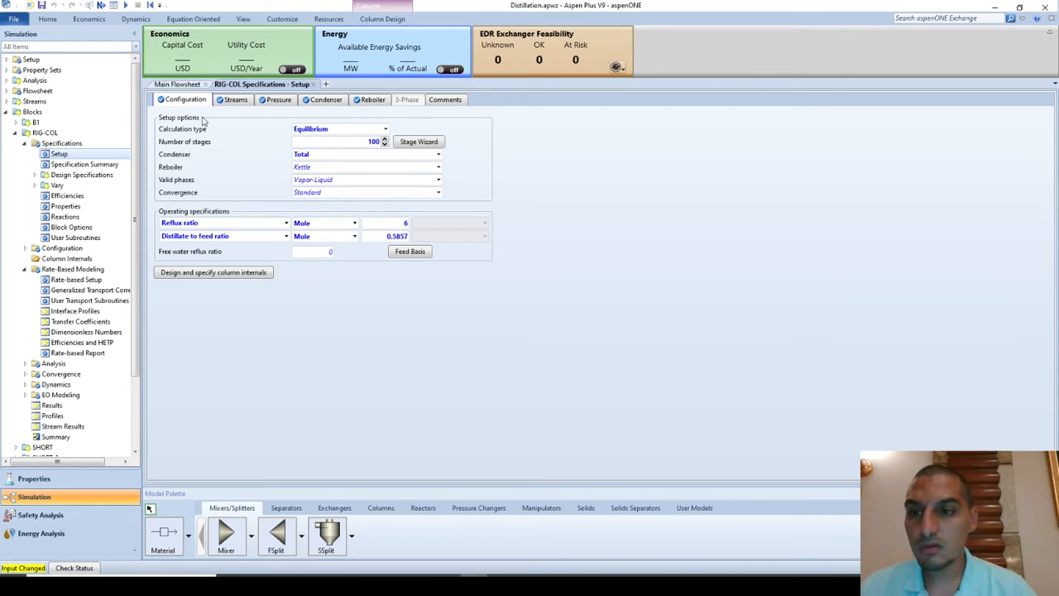
left_click(339, 131)
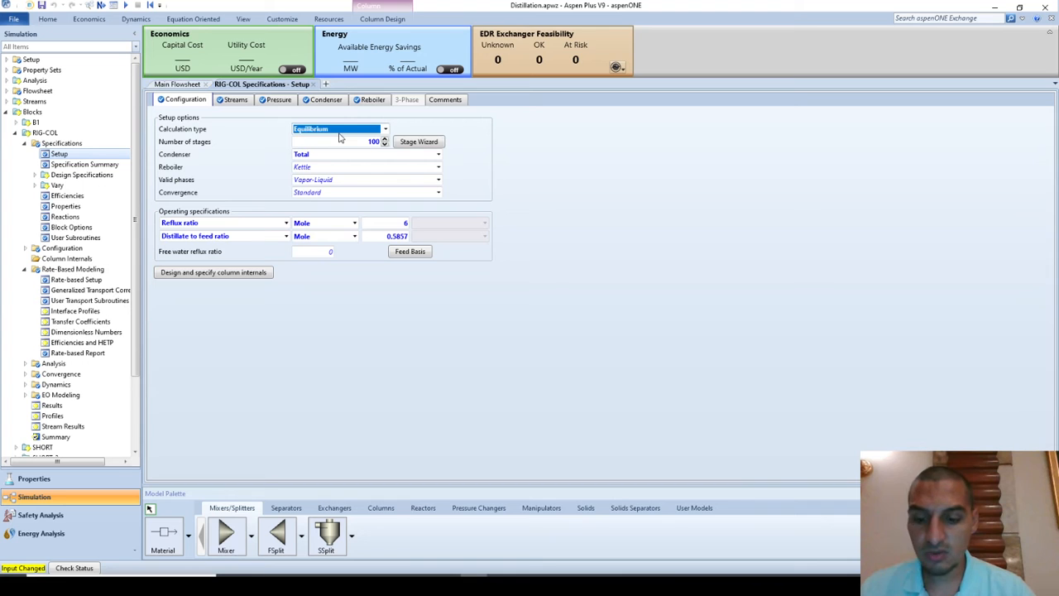
scroll(338, 134, "down", 1)
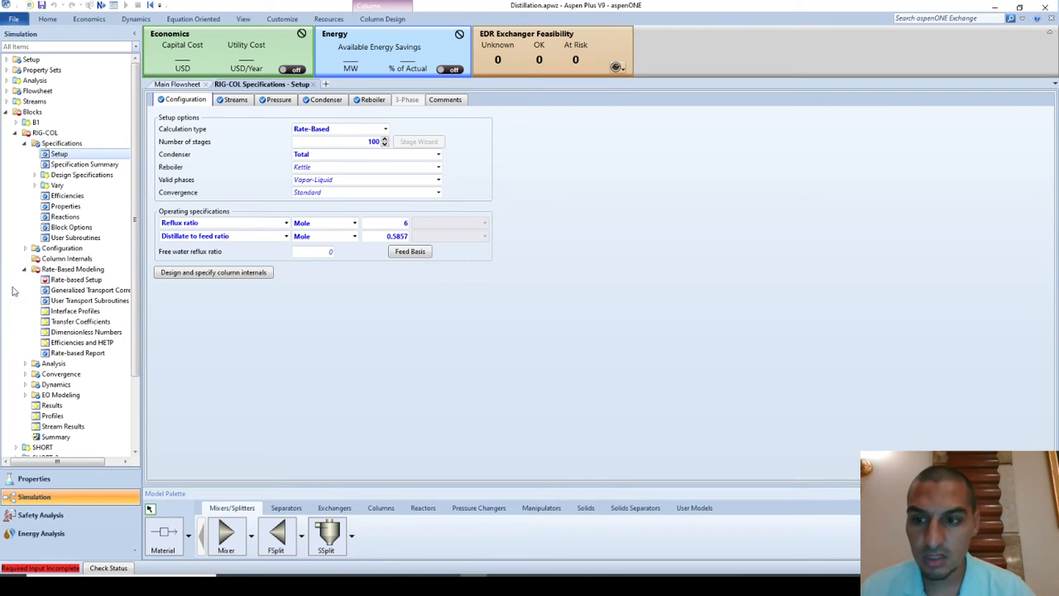
Step: Examine the RIG-COL column internals list and the Global Setup and Sections sheets of its rate-based modeling
left_click(91, 259)
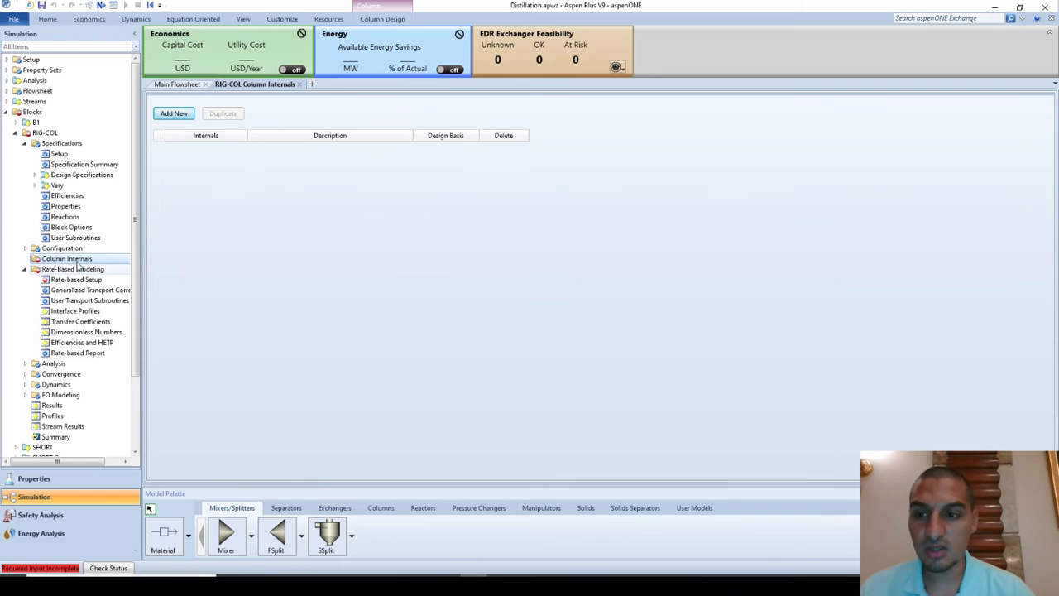
left_click(74, 270)
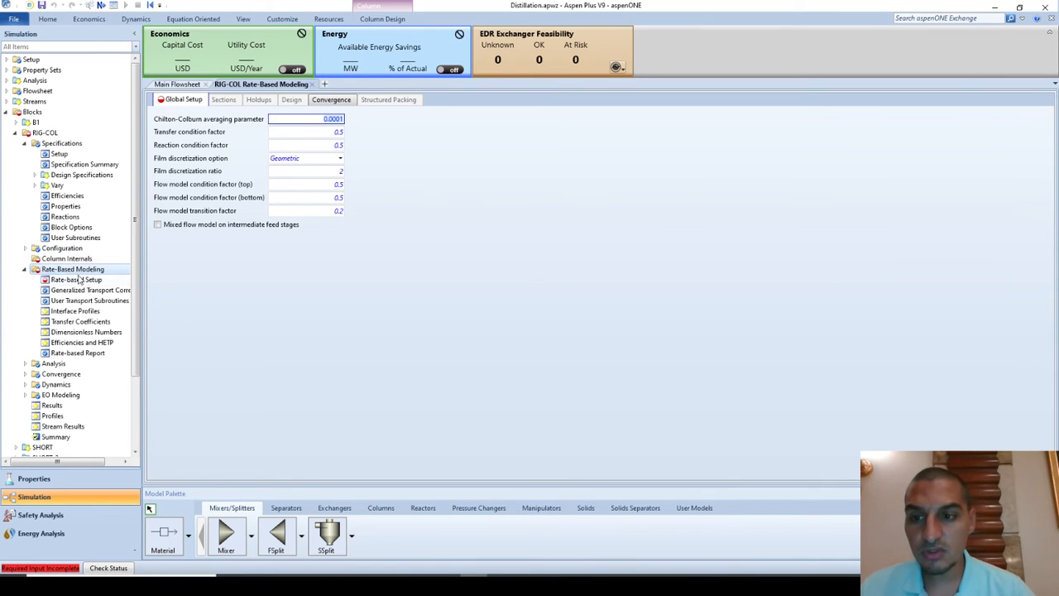
left_click(310, 290)
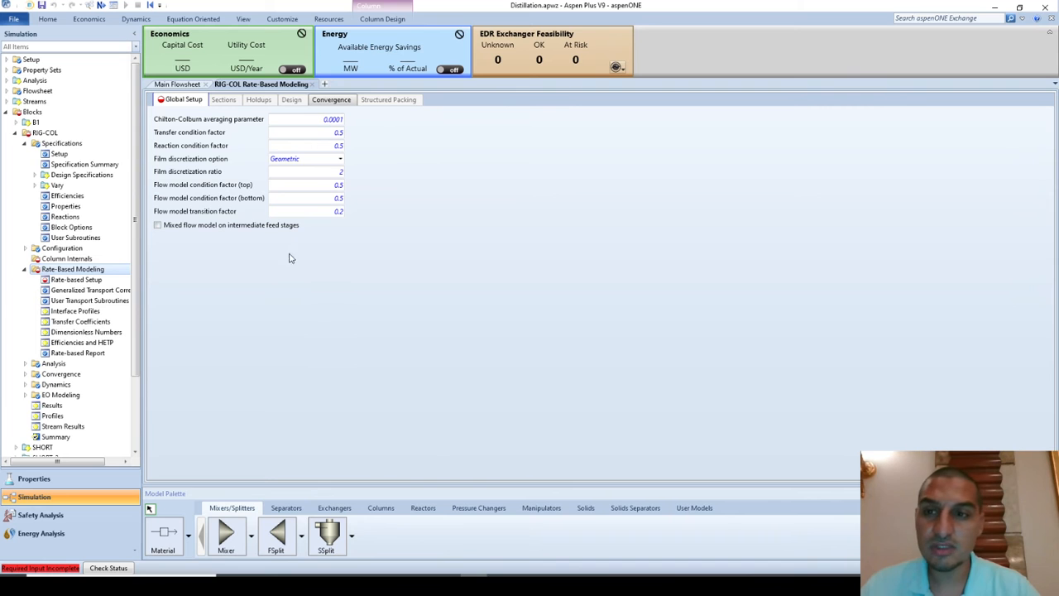
mouse_move(254, 203)
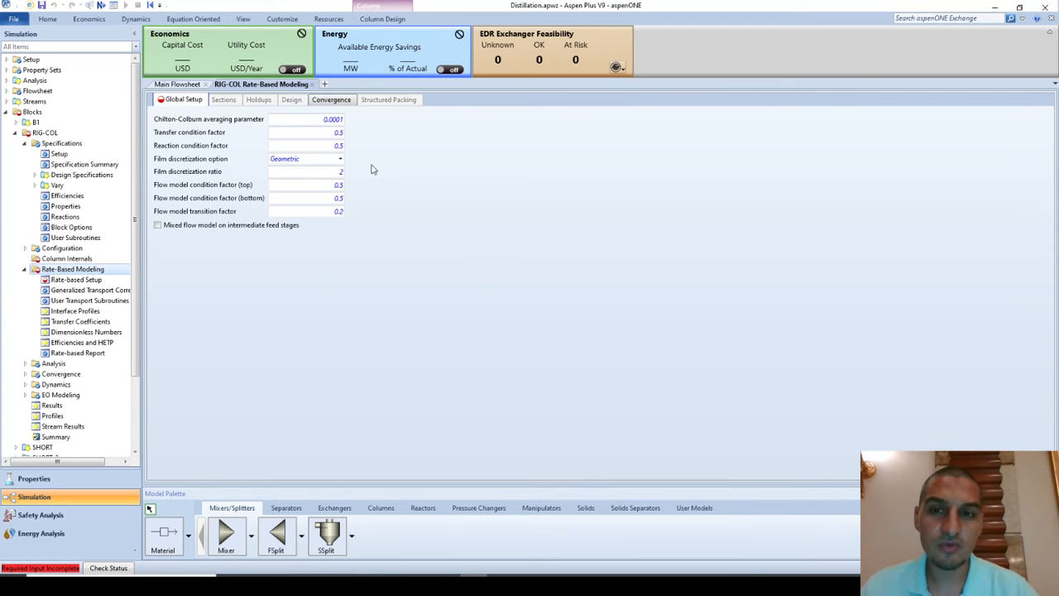
left_click(222, 100)
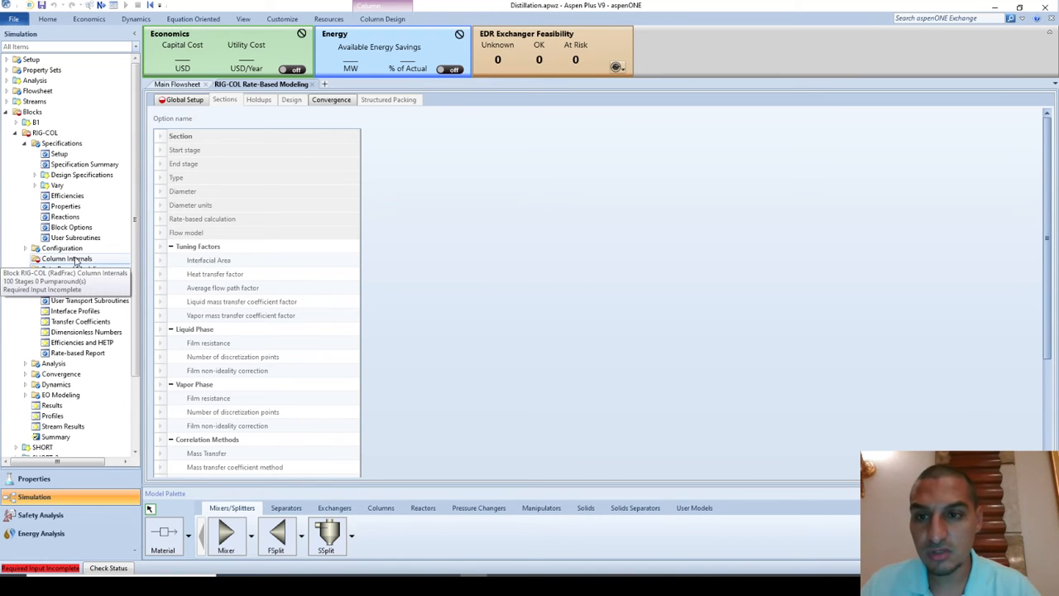
left_click(197, 104)
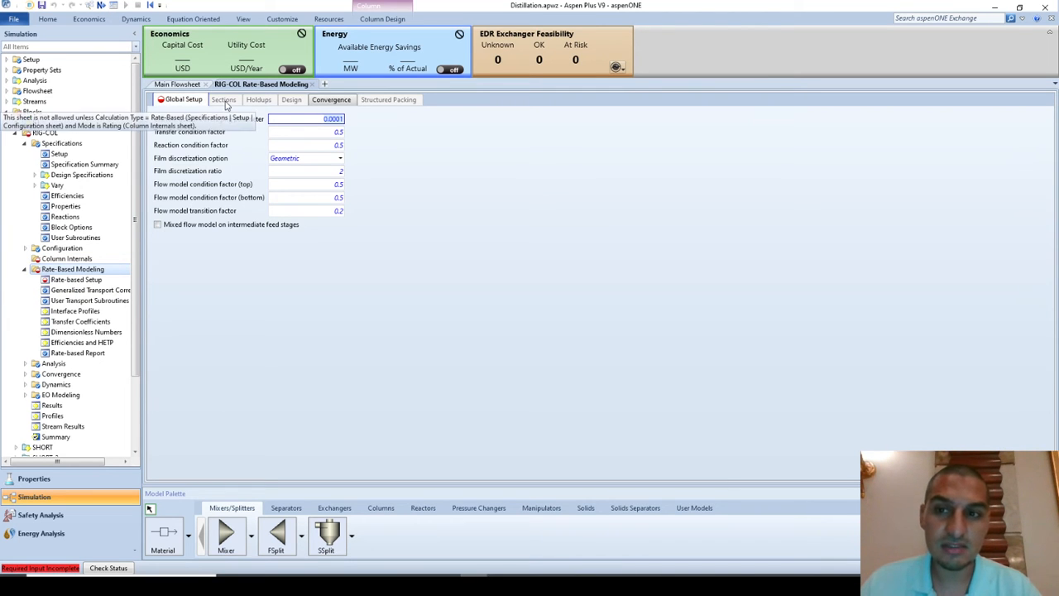
Step: Add a new internals set to the RIG-COL column and delete the surplus second one
left_click(73, 259)
left_click(189, 116)
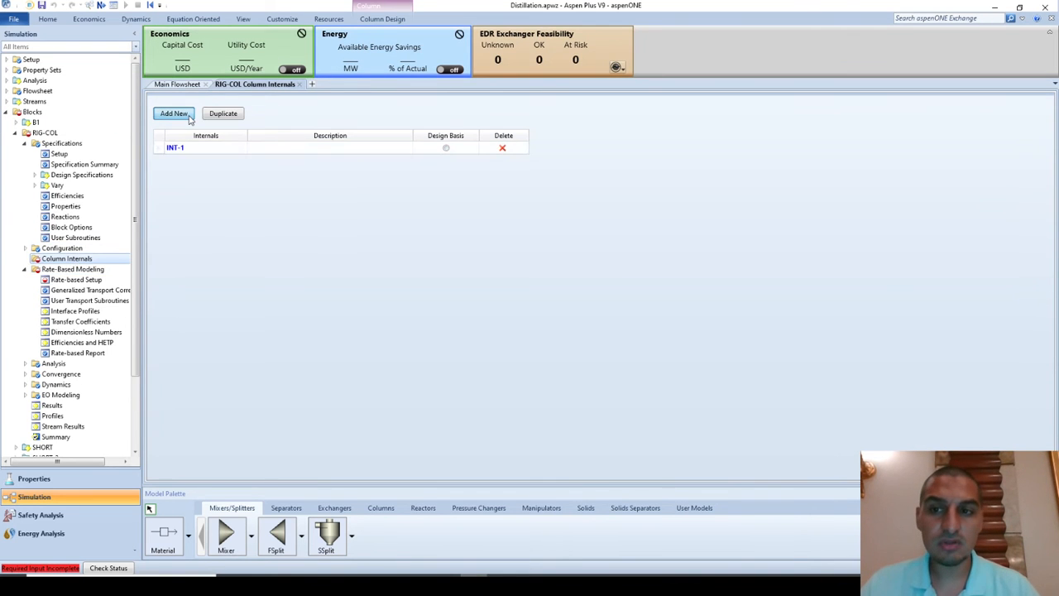
left_click(189, 118)
left_click(502, 162)
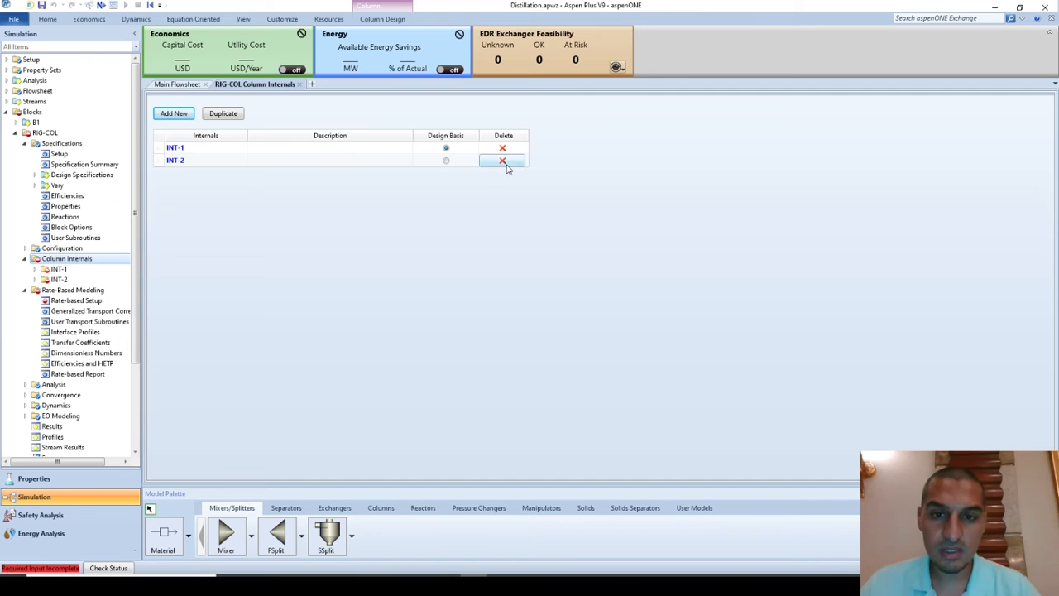
left_click(555, 307)
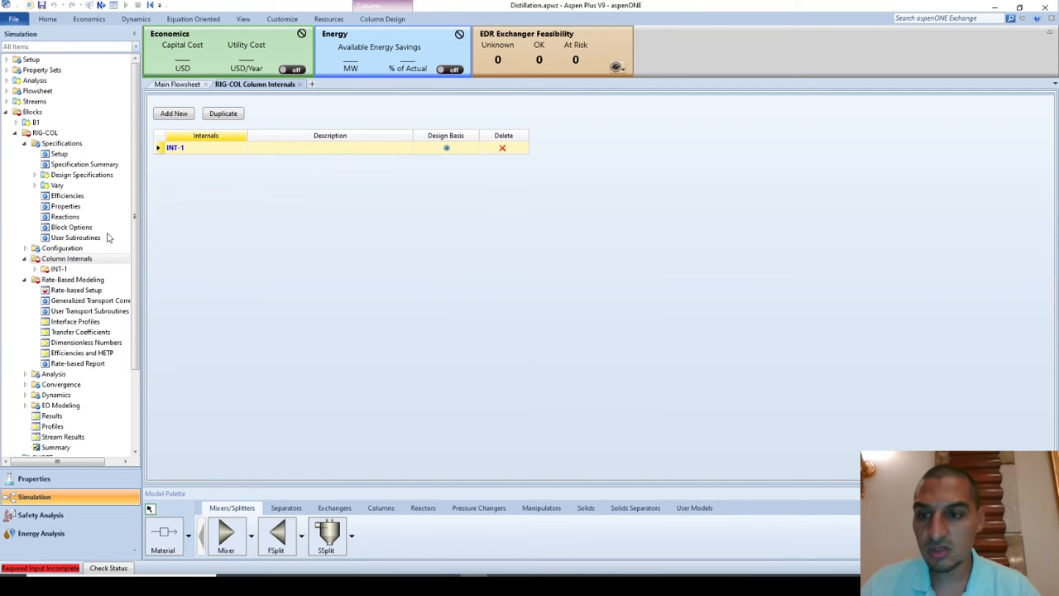
Step: Create the column sections of INT-1 automatically and check the mode options for section CS-2
left_click(57, 270)
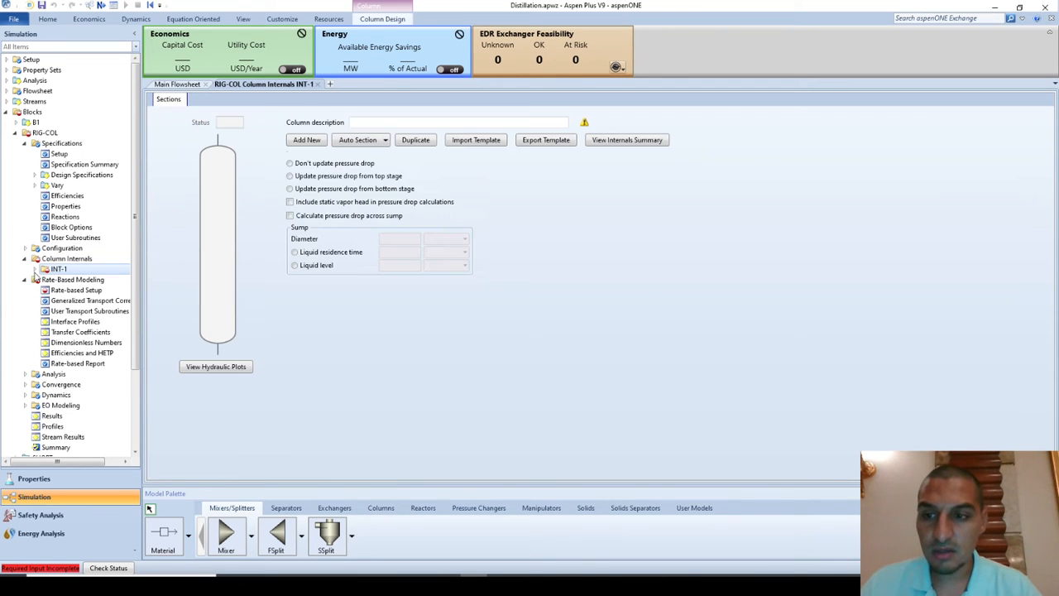
left_click(356, 141)
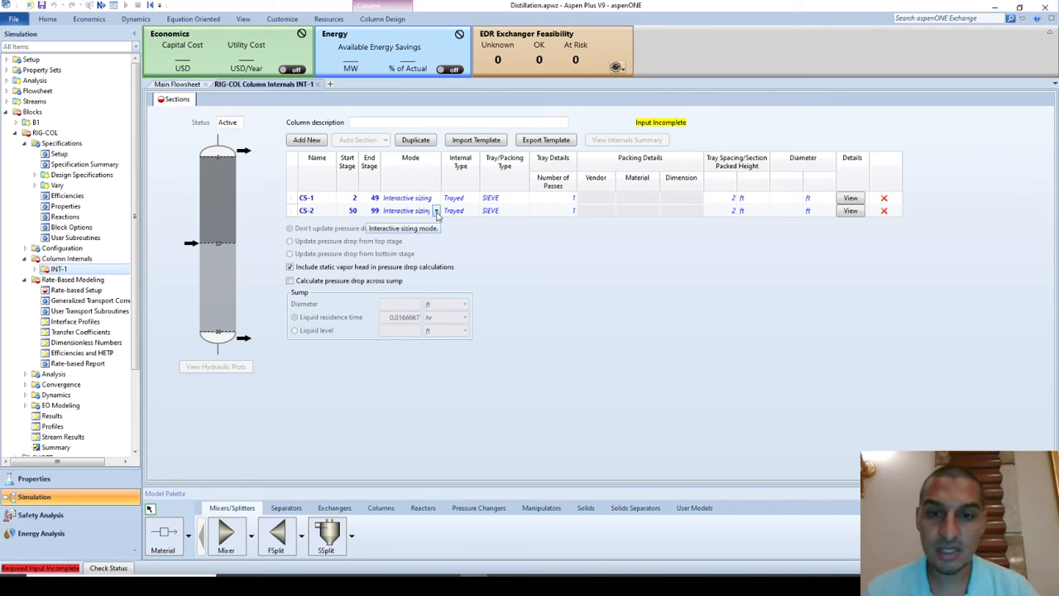
left_click(436, 211)
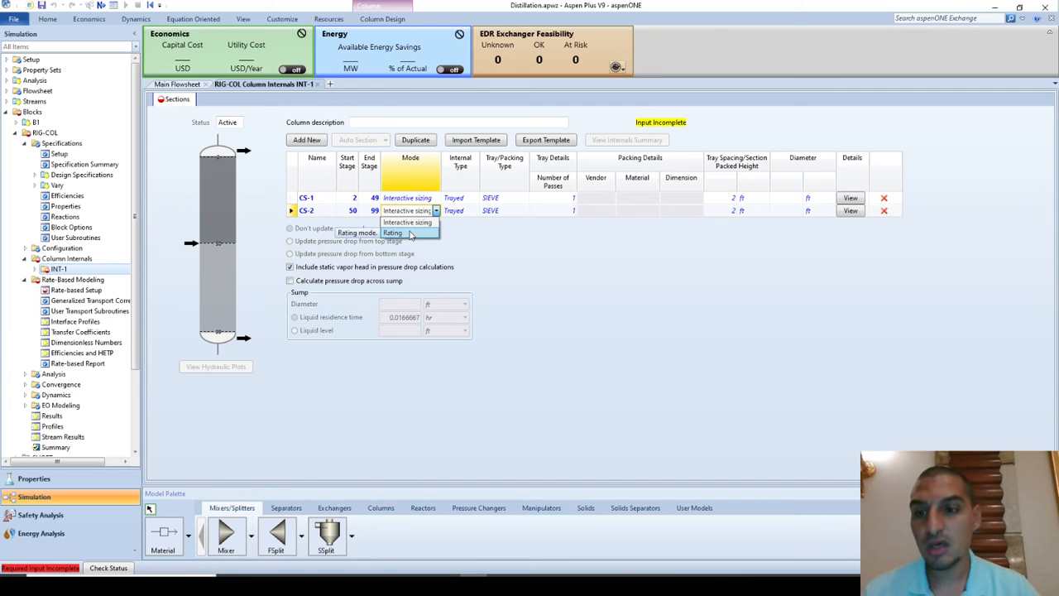
left_click(507, 266)
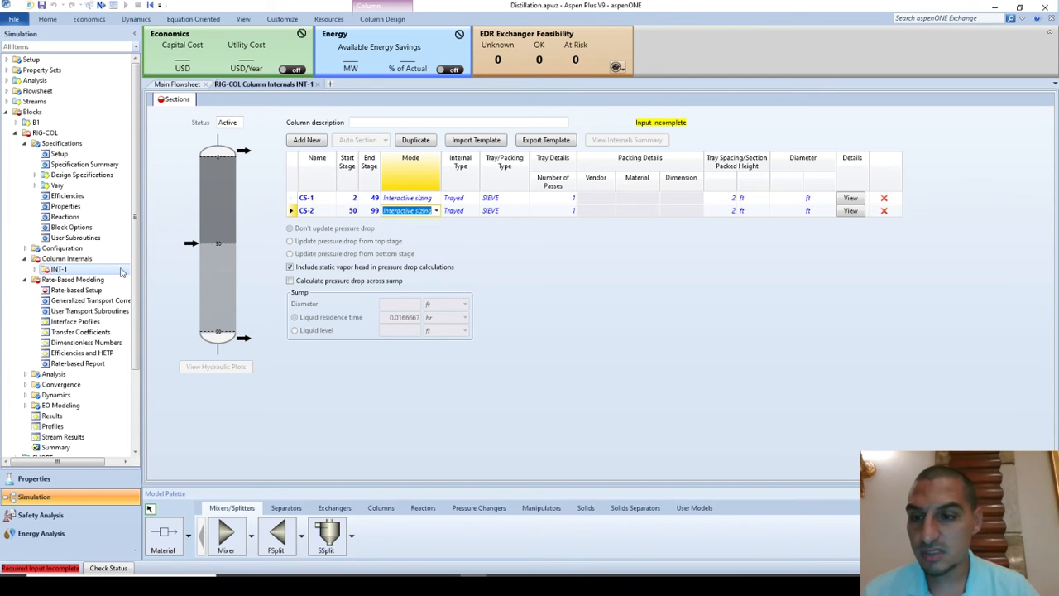
Step: Expand the INT-1 sections to show the Geometry and Results entries of CS-1 and CS-2
left_click(34, 269)
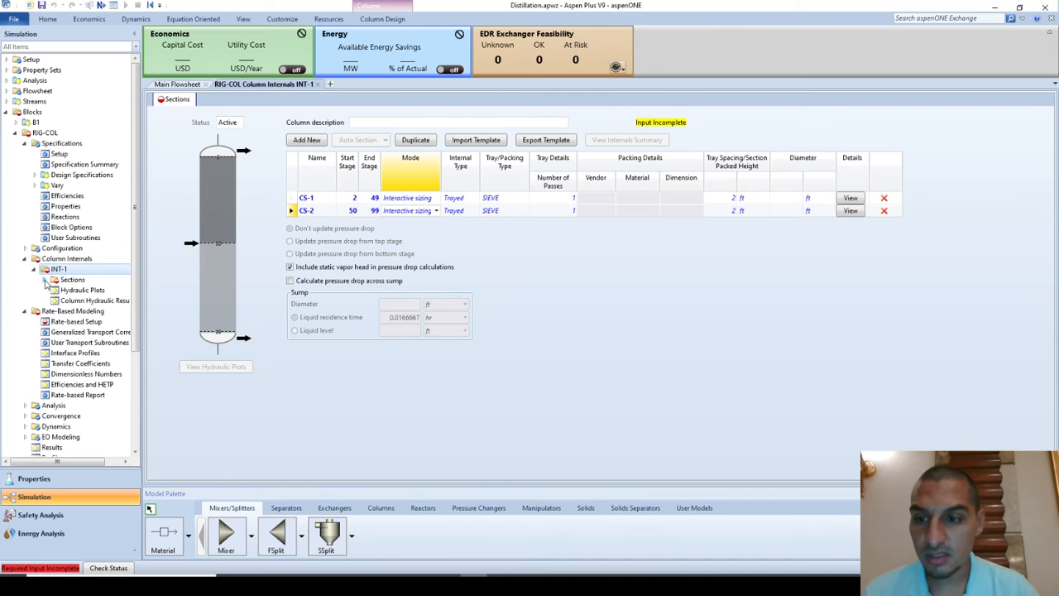
left_click(45, 281)
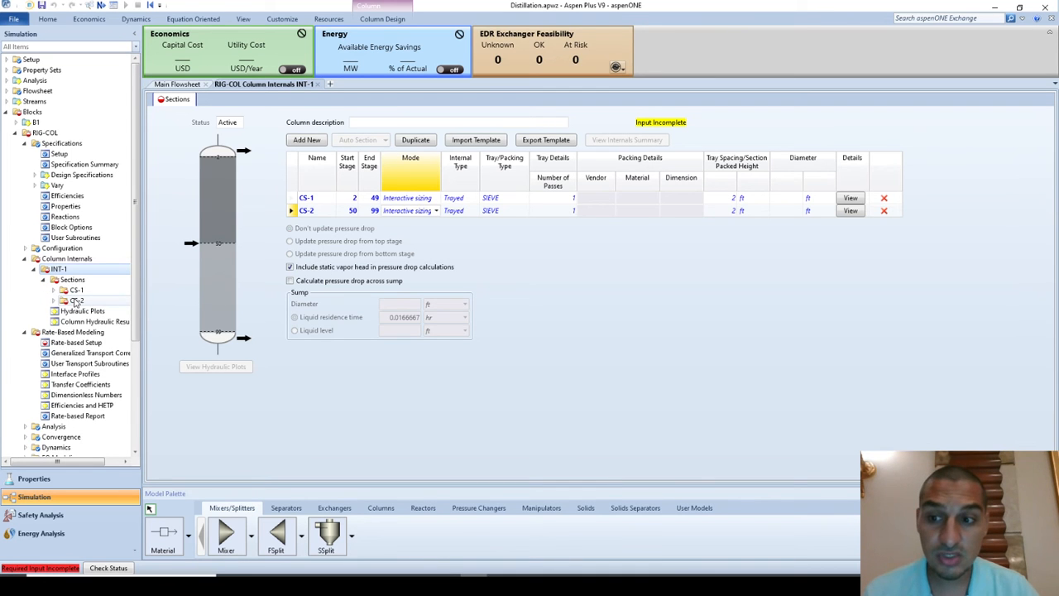
left_click(53, 290)
left_click(54, 322)
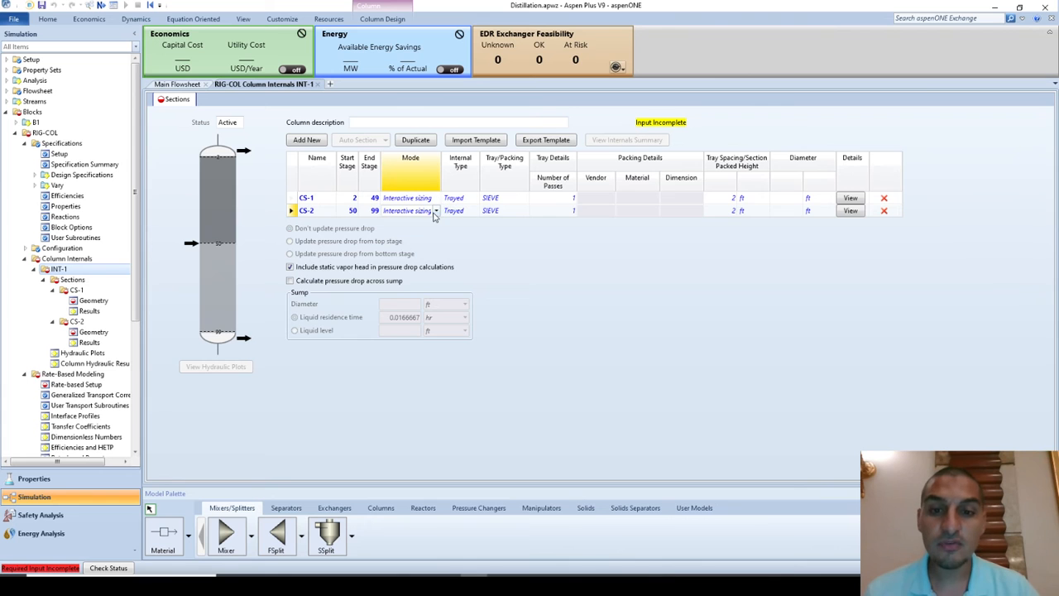
Step: Set the mode of column section CS-2 to Rating
left_click(435, 212)
left_click(418, 232)
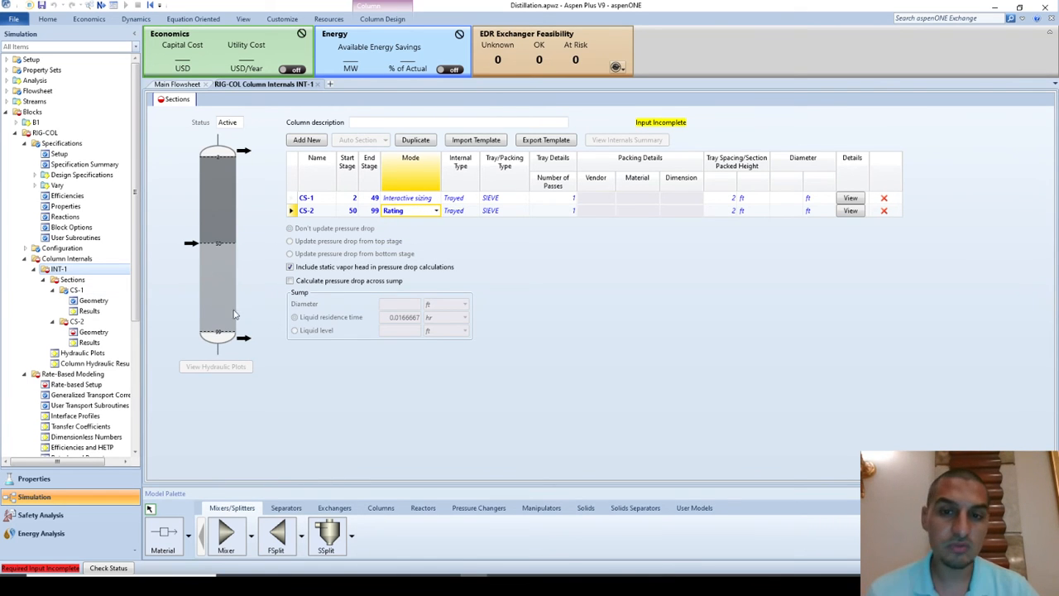
left_click(532, 360)
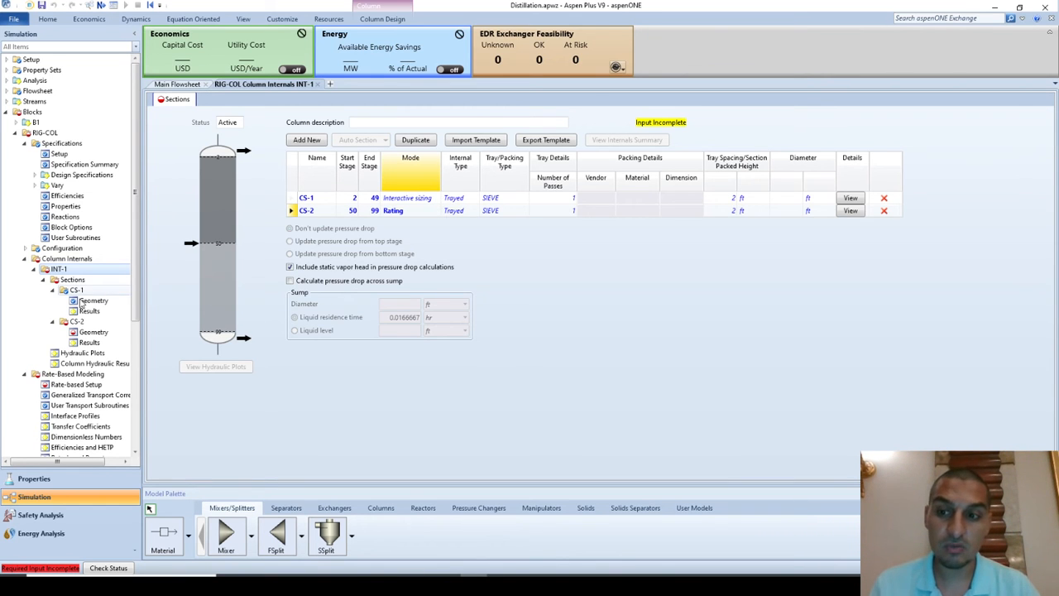
Step: Set the mode of section CS-1 to Rating and the mode of section CS-2 to Interactive sizing
left_click(436, 199)
left_click(401, 220)
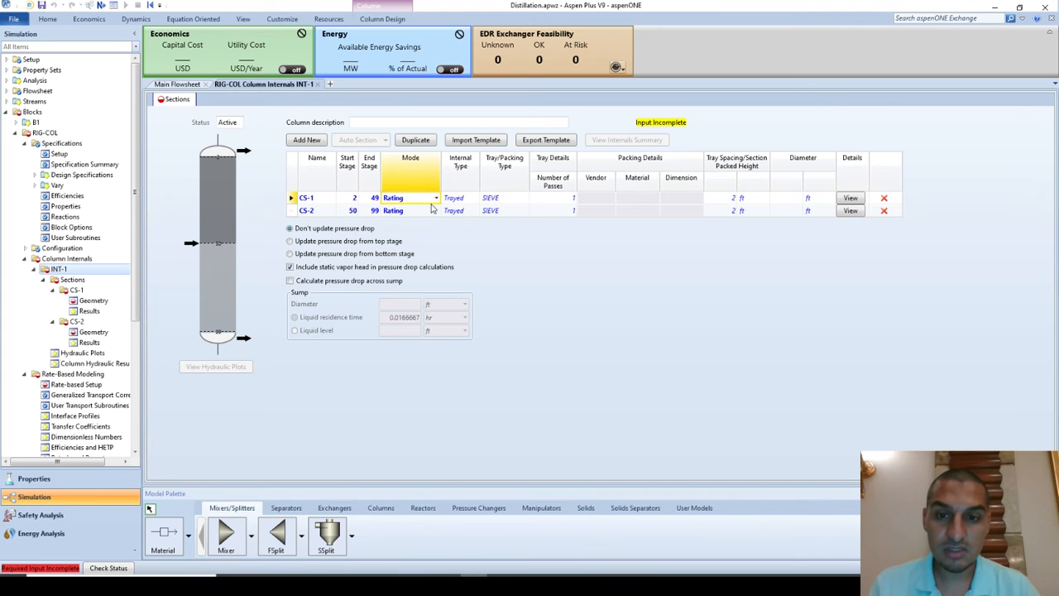
left_click(436, 210)
left_click(418, 223)
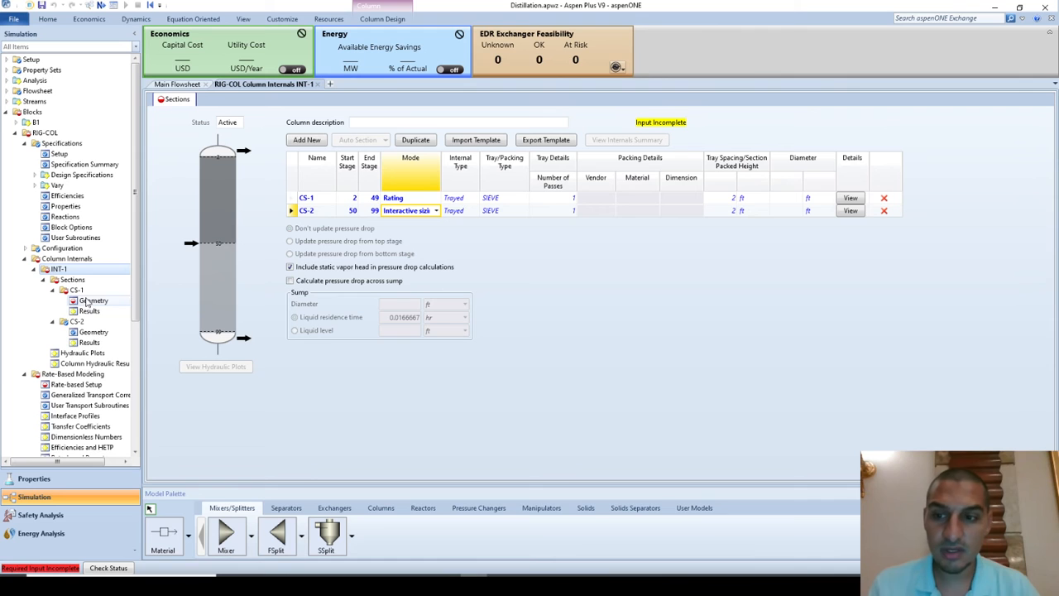
left_click(496, 355)
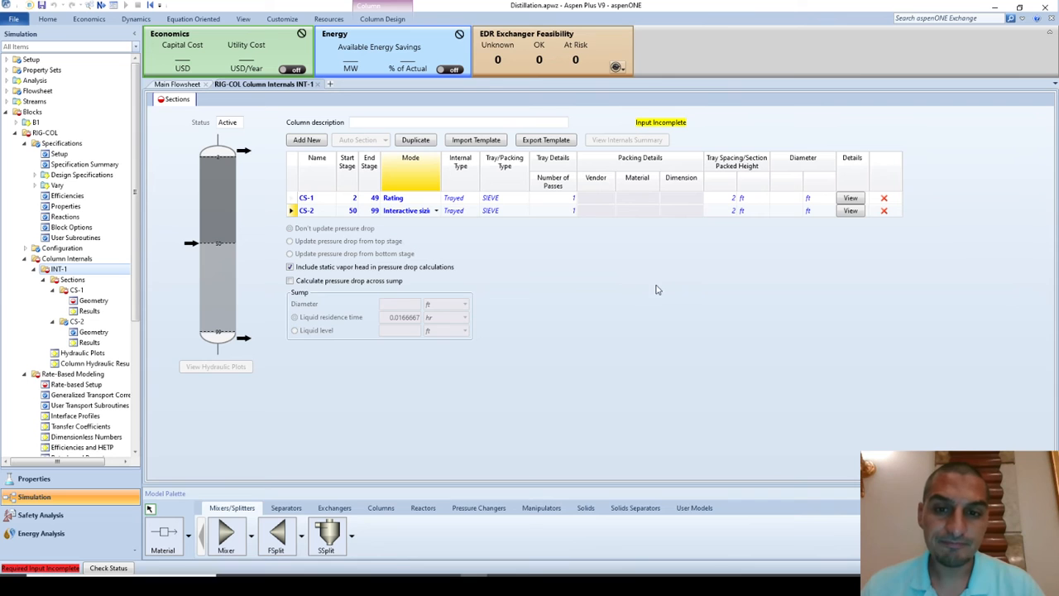
Step: Open the geometry form of column section CS-1
left_click(411, 212)
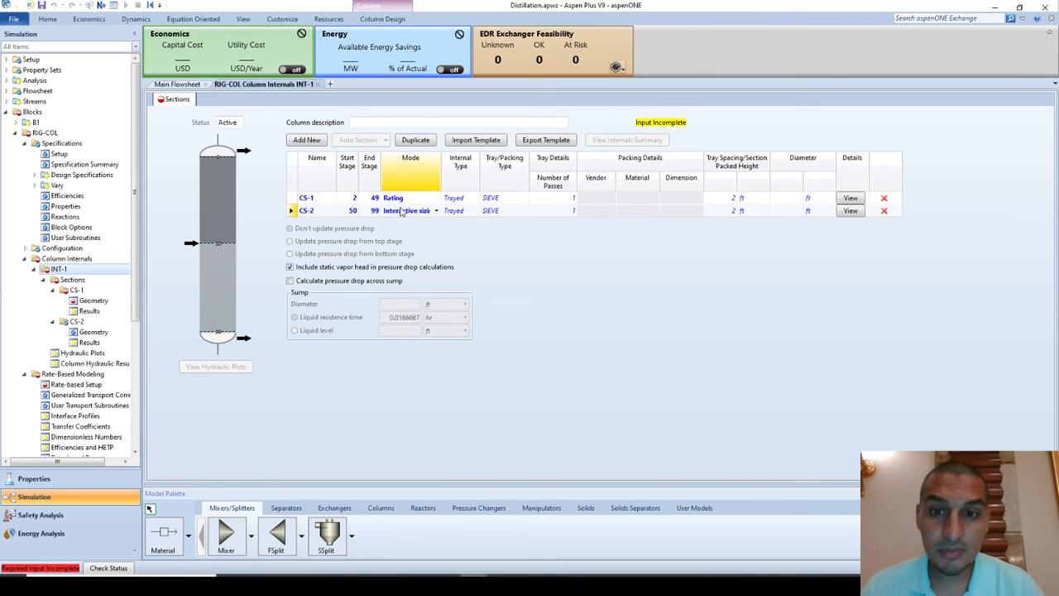
left_click(394, 202)
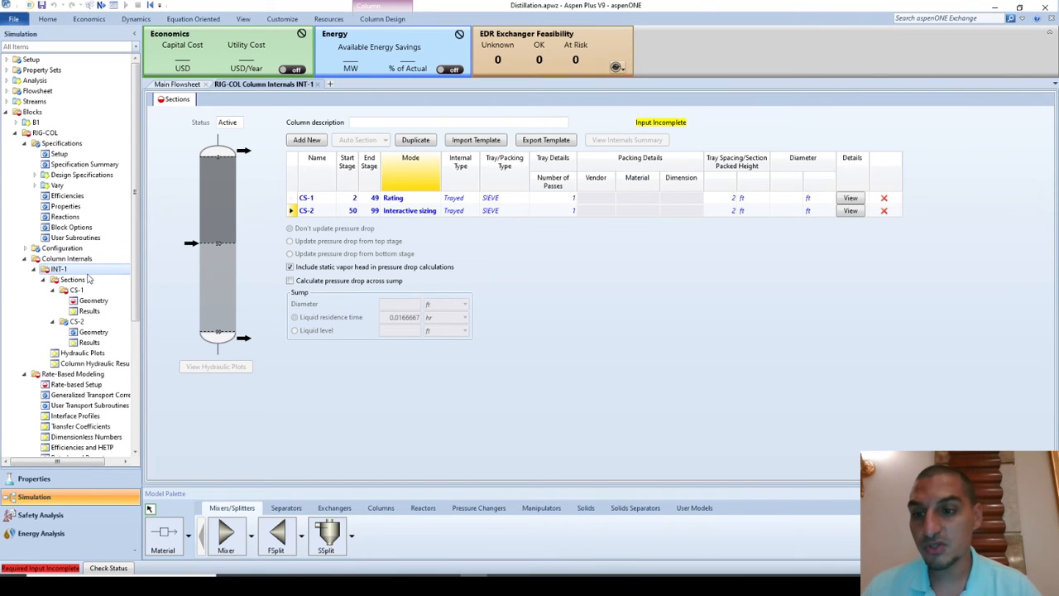
left_click(77, 301)
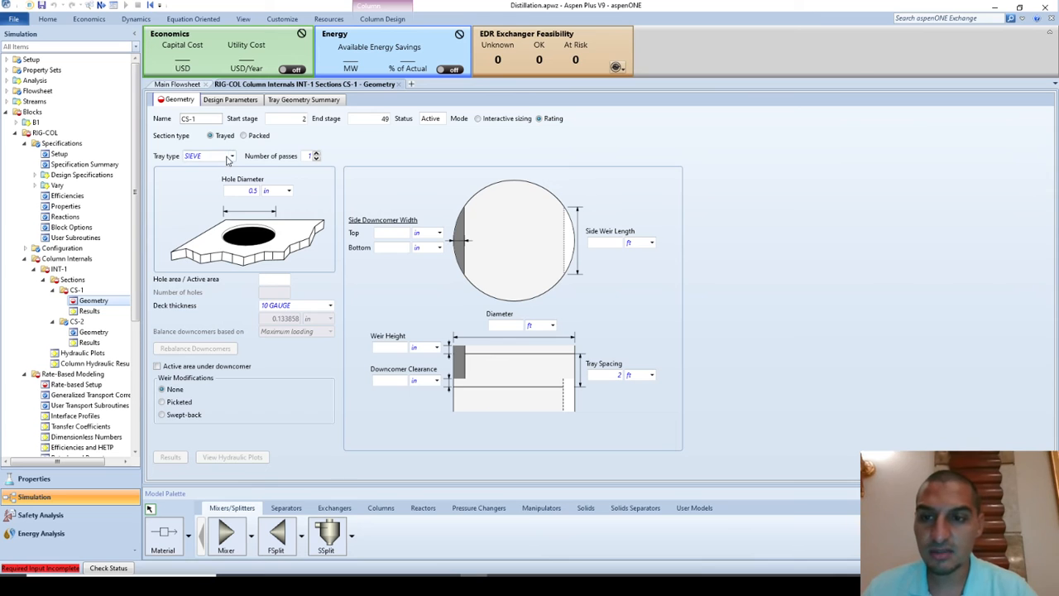
Step: Keep the CS-1 tray type as SIEVE and set the hole area / active area fraction to 0.2
left_click(228, 159)
left_click(230, 157)
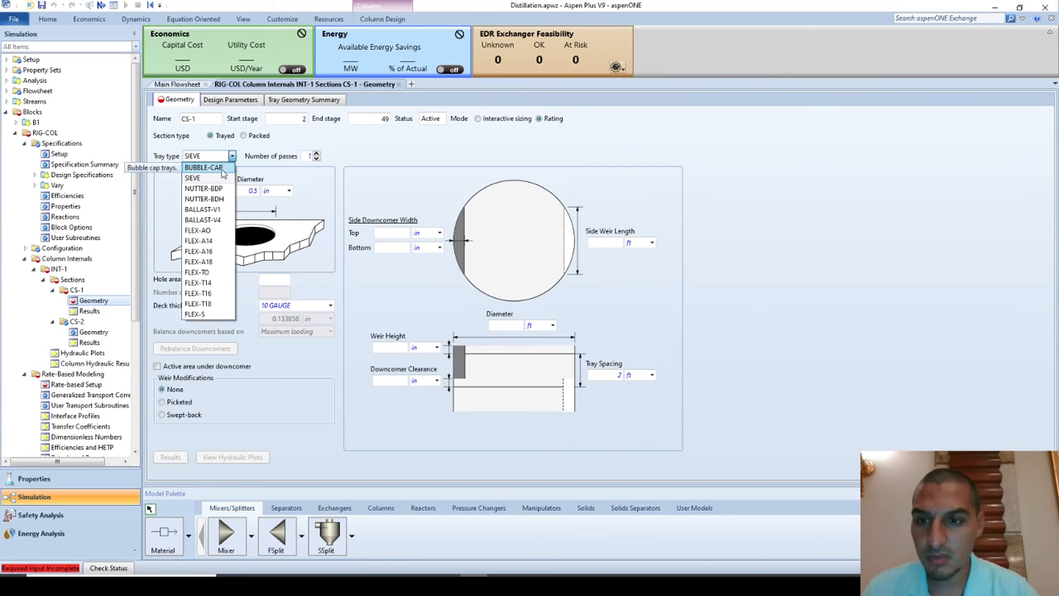
left_click(217, 180)
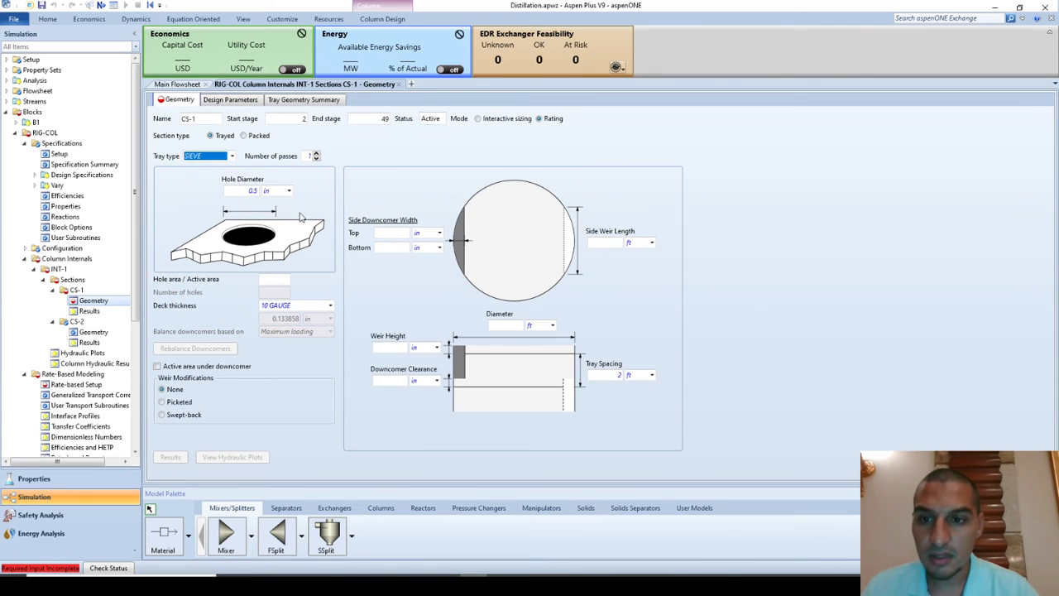
left_click(274, 279)
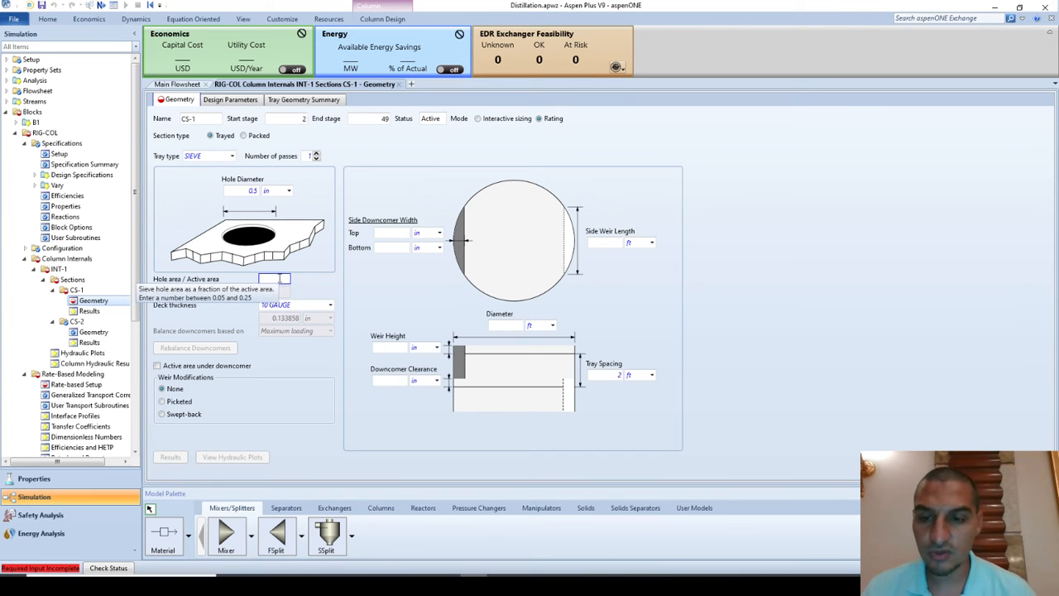
type("0.2")
key("Return")
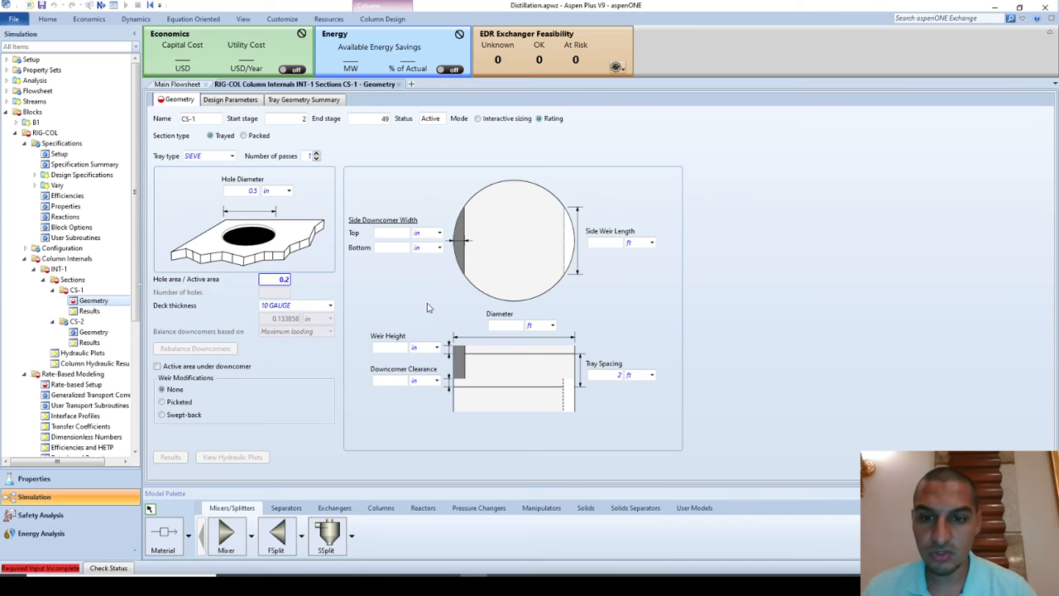
Step: Set the tray diameter of section CS-1 to 14 ft
left_click(511, 326)
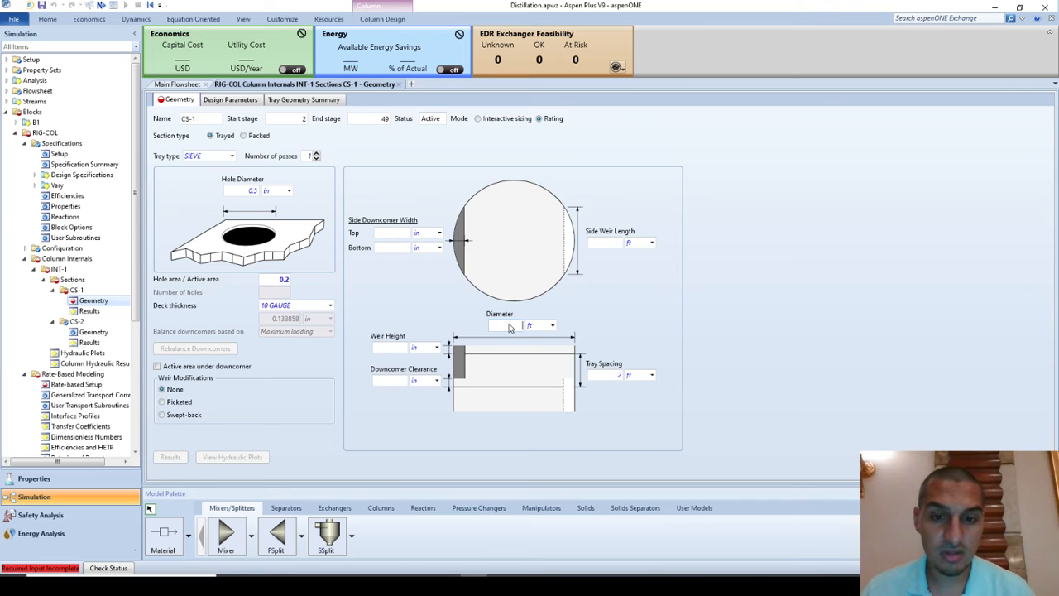
type("1")
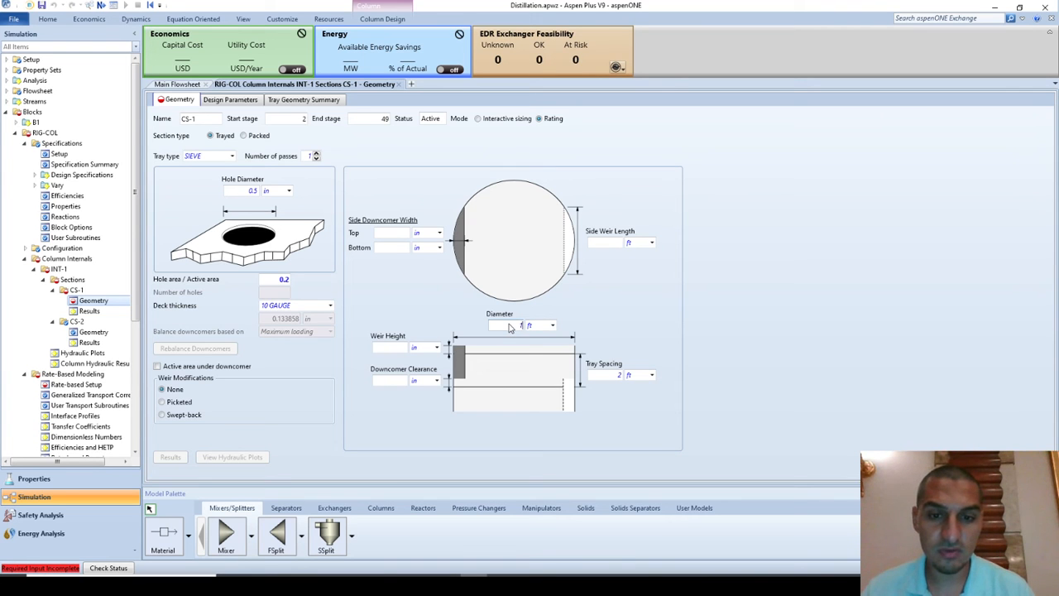
type("4")
left_click(440, 294)
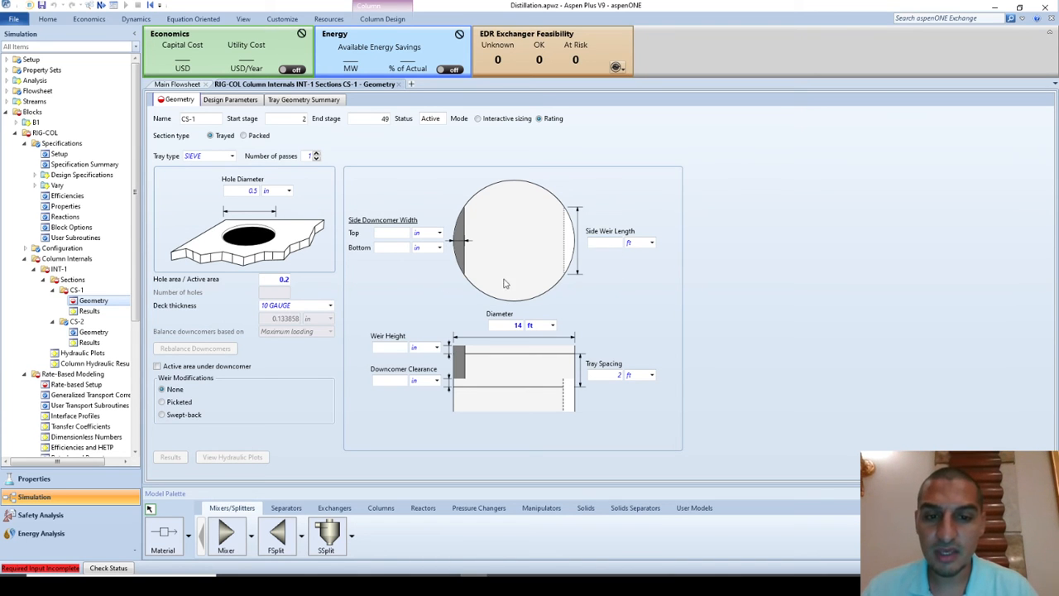
Step: Set the top side downcomer width of section CS-1 to 2 ft
left_click(389, 235)
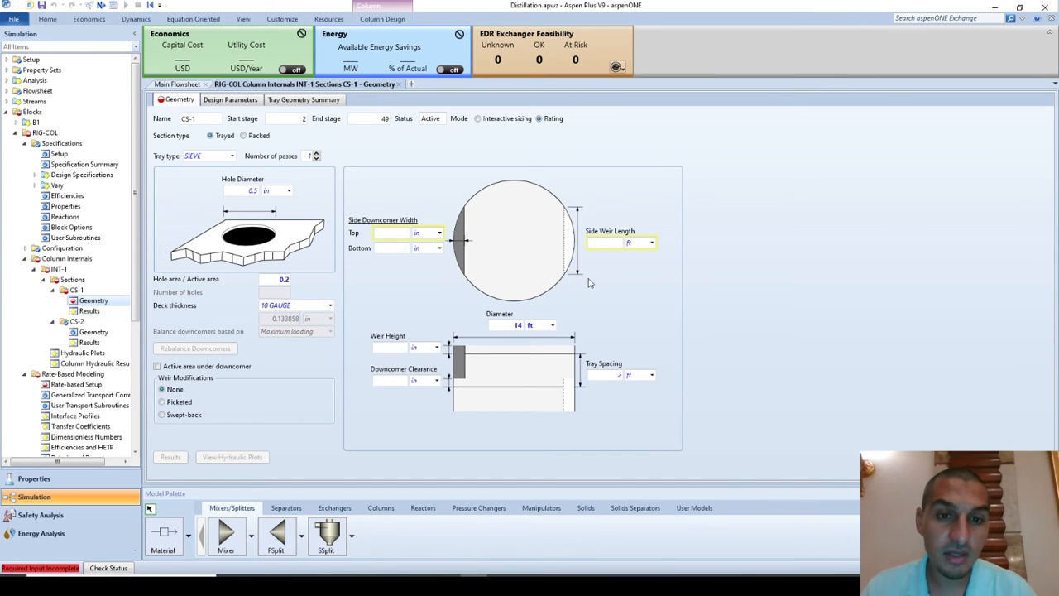
type("2")
left_click(421, 234)
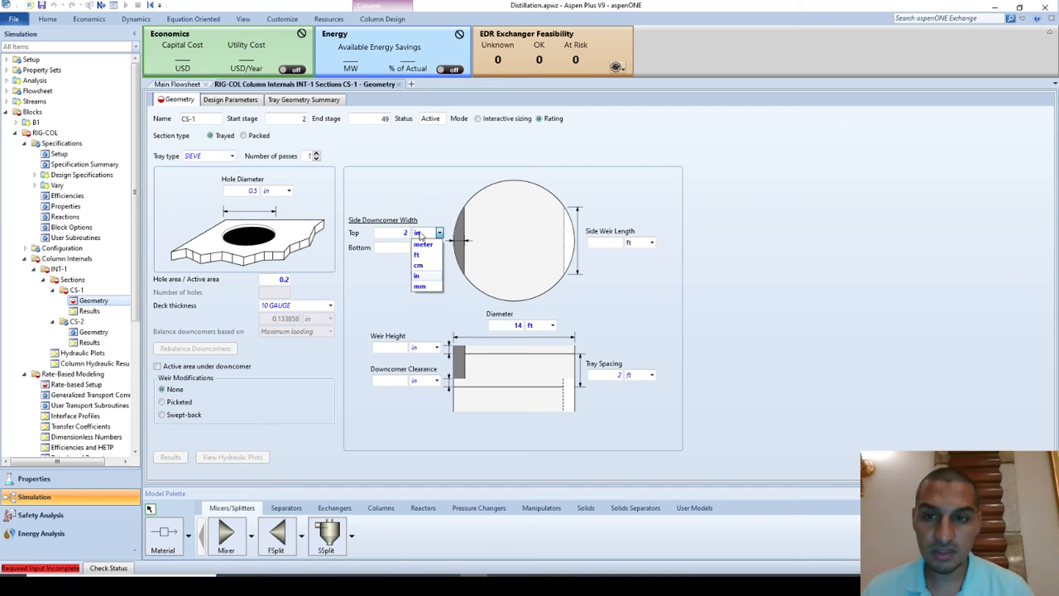
left_click(418, 254)
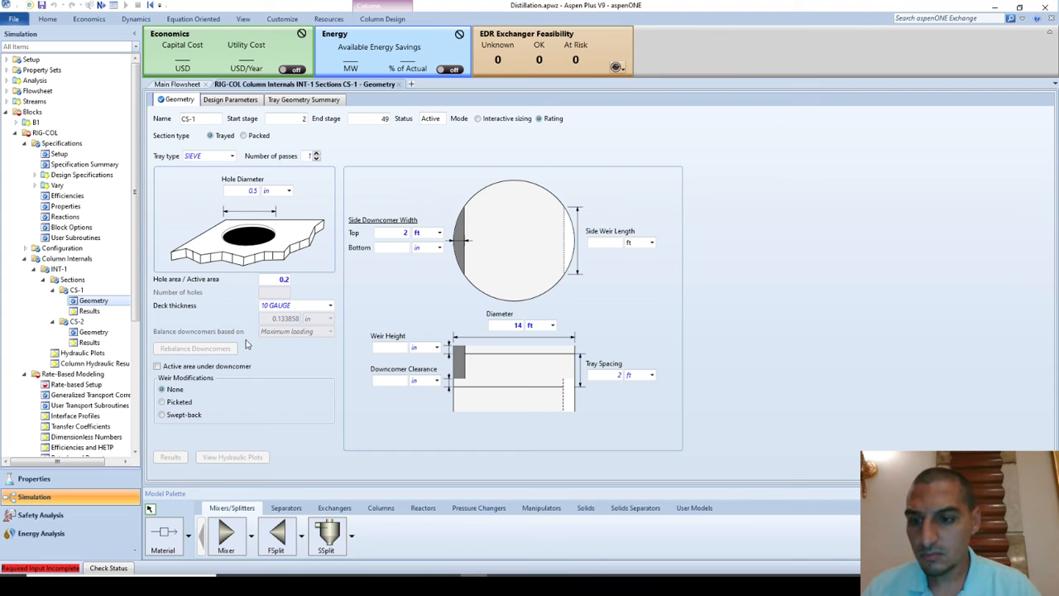
Step: Enable rate-based calculation for section CS-1 in the sections settings of RIG-COL's Rate-Based Modeling
left_click(45, 374)
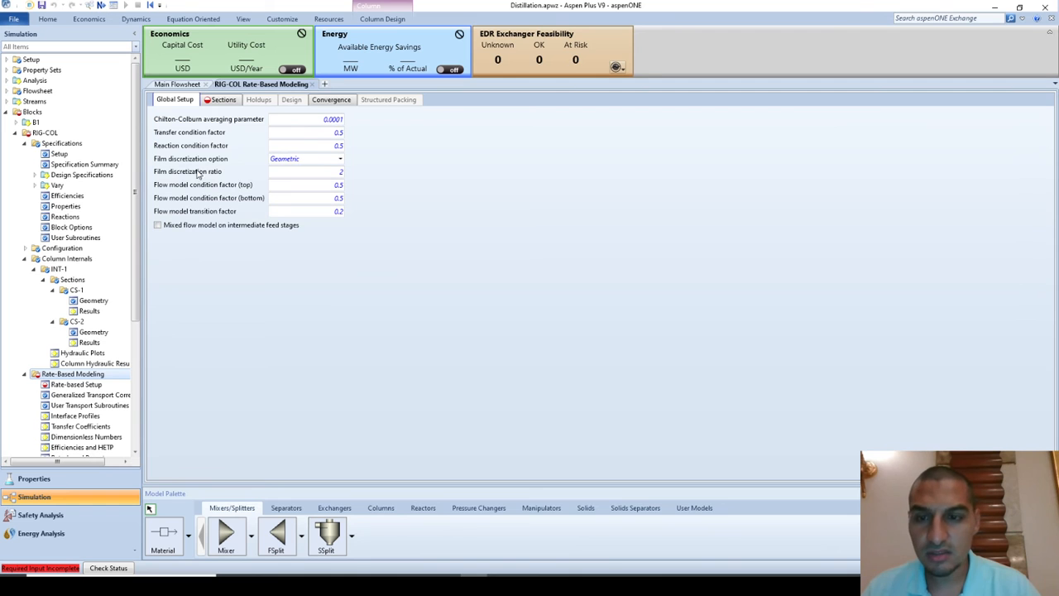
left_click(222, 101)
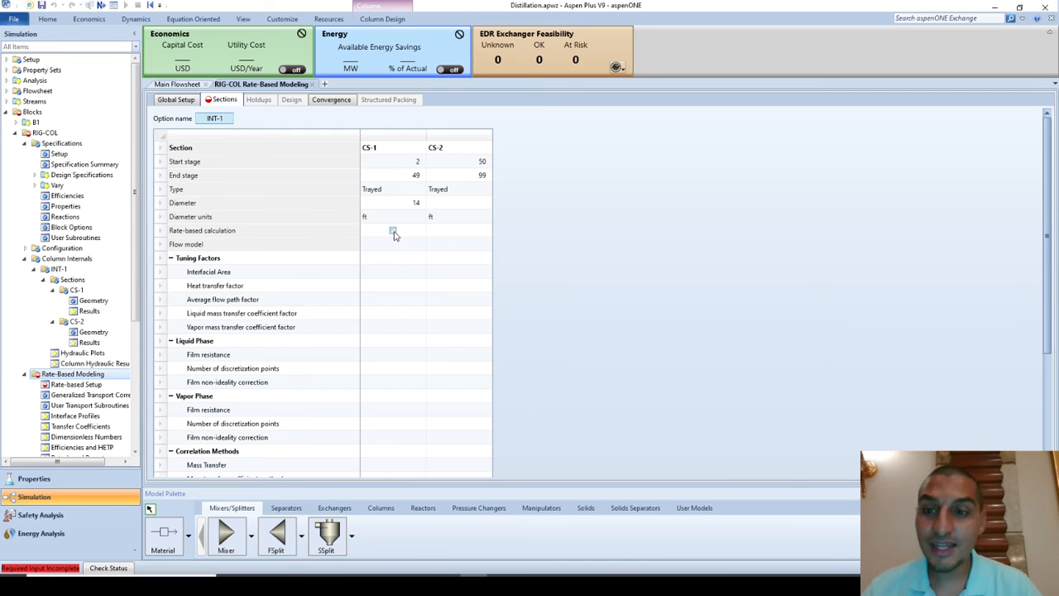
left_click(277, 235)
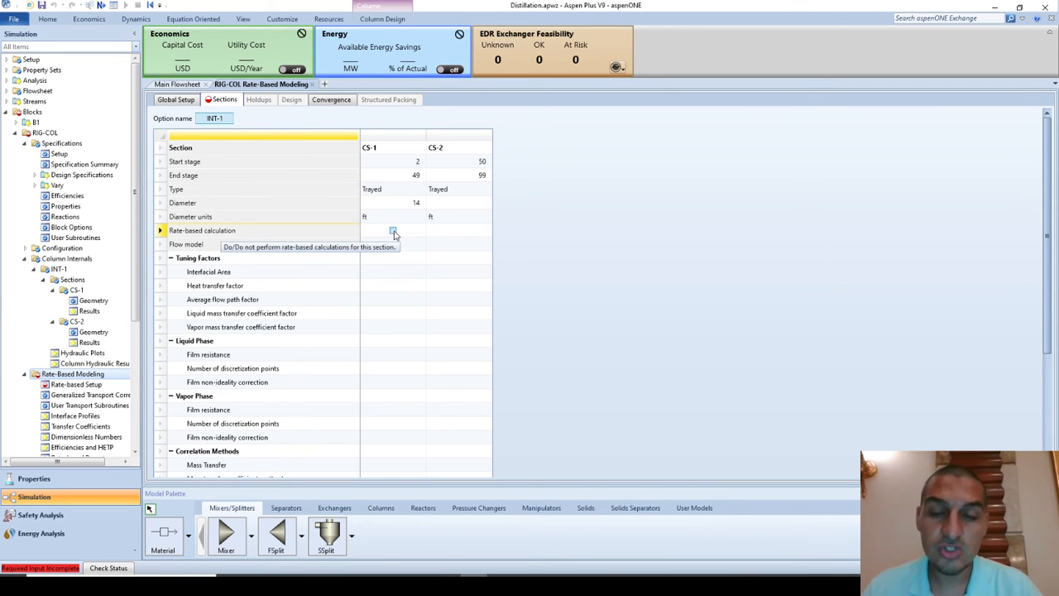
left_click(393, 231)
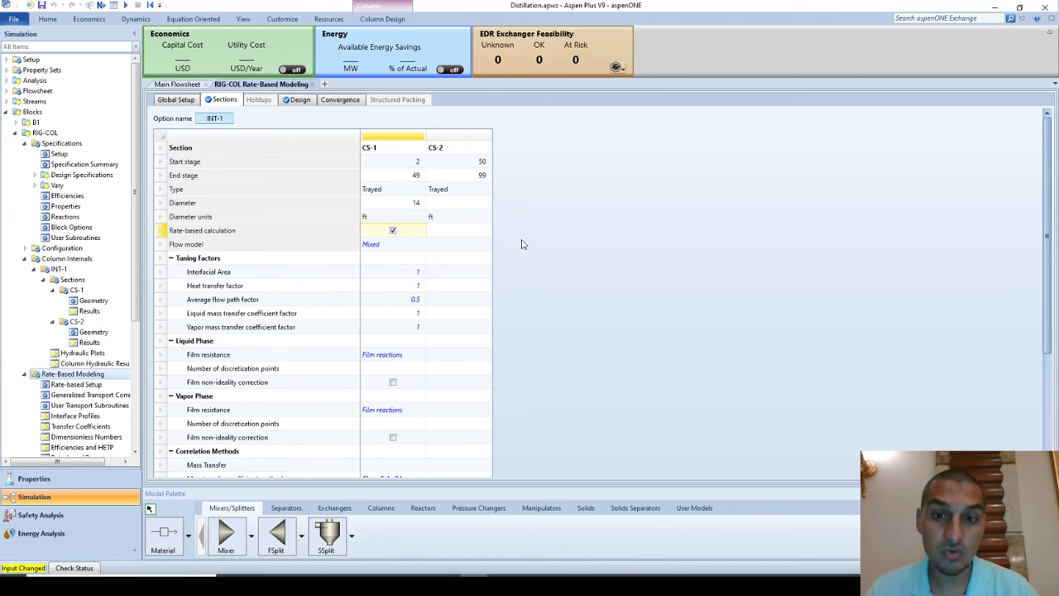
mouse_move(461, 239)
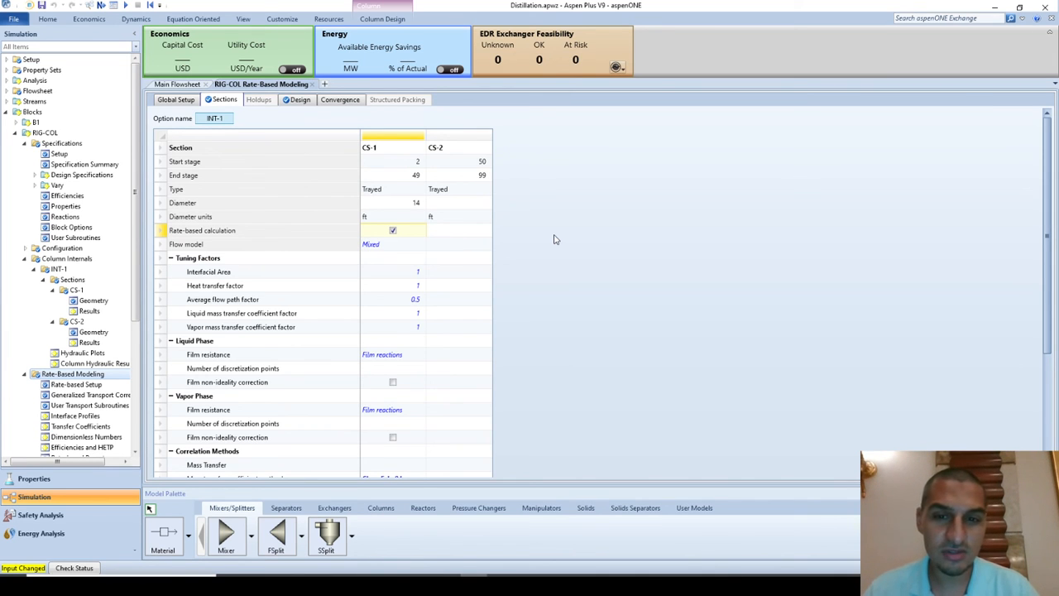
Step: Check the calculation type options in the RIG-COL setup specifications, leaving Rate-Based selected
left_click(68, 154)
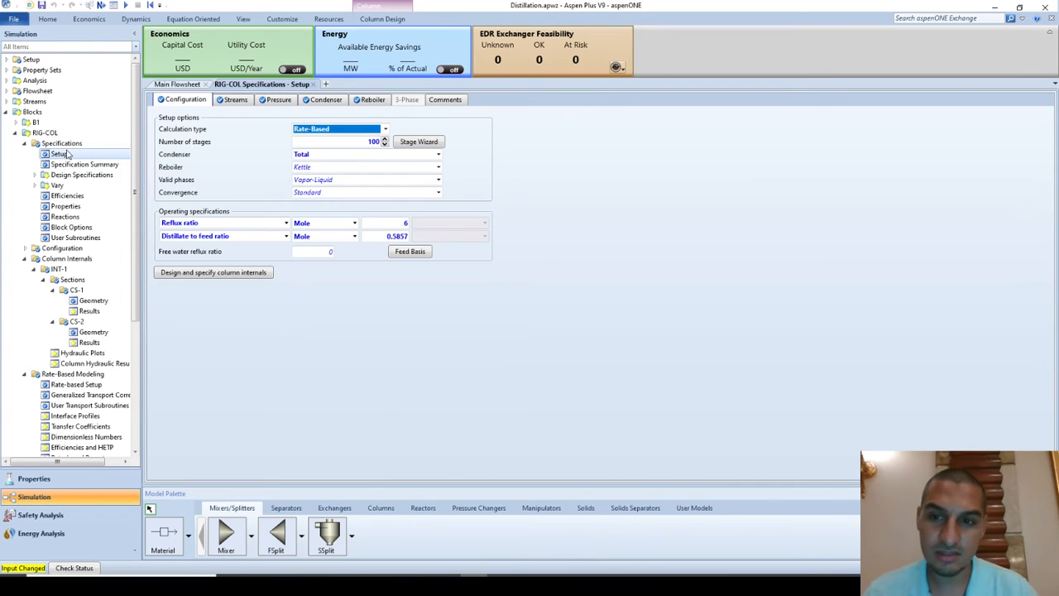
left_click(323, 129)
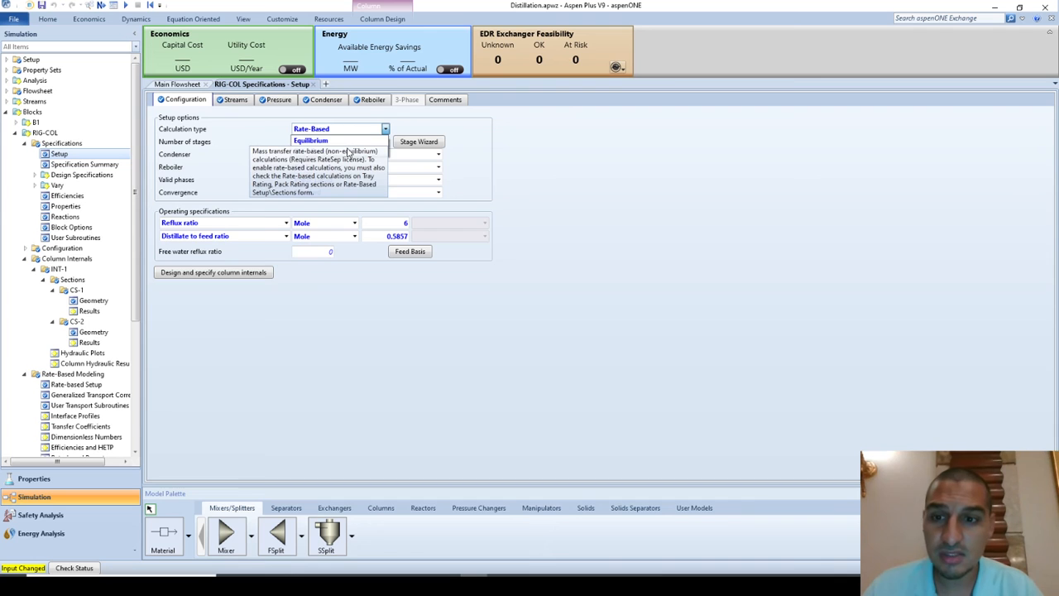
left_click(74, 384)
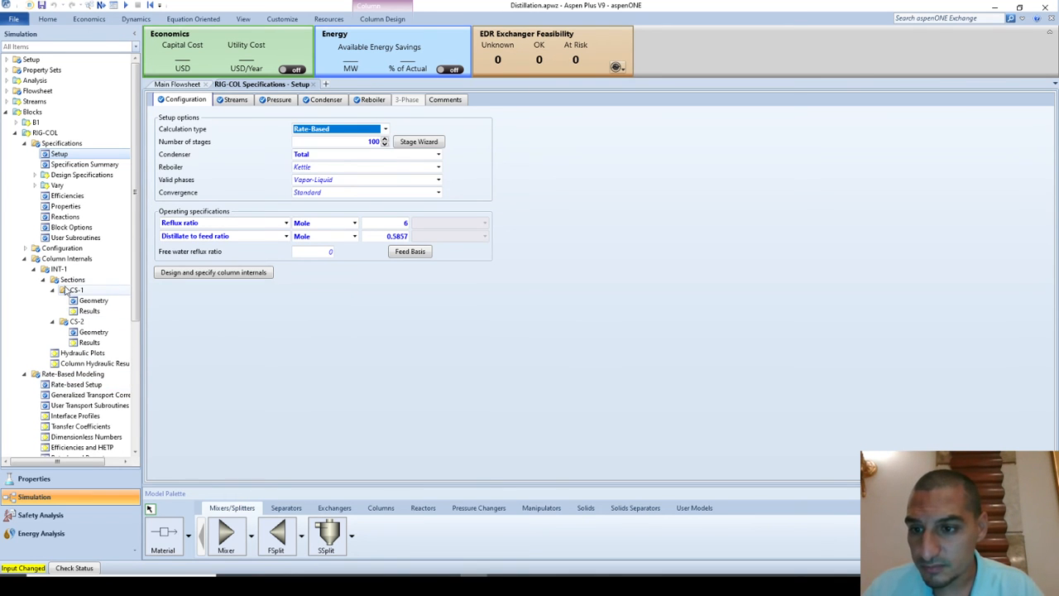
Step: Open the sections of the Rate-based Setup form and turn rate-based calculation on for CS-1 again
left_click(75, 385)
left_click(219, 100)
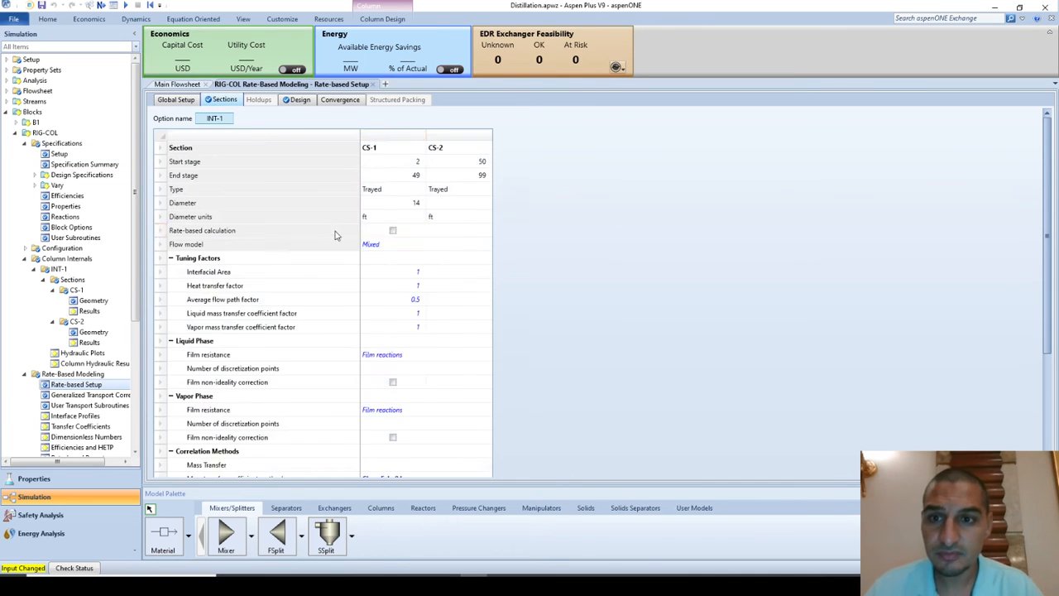
left_click(392, 230)
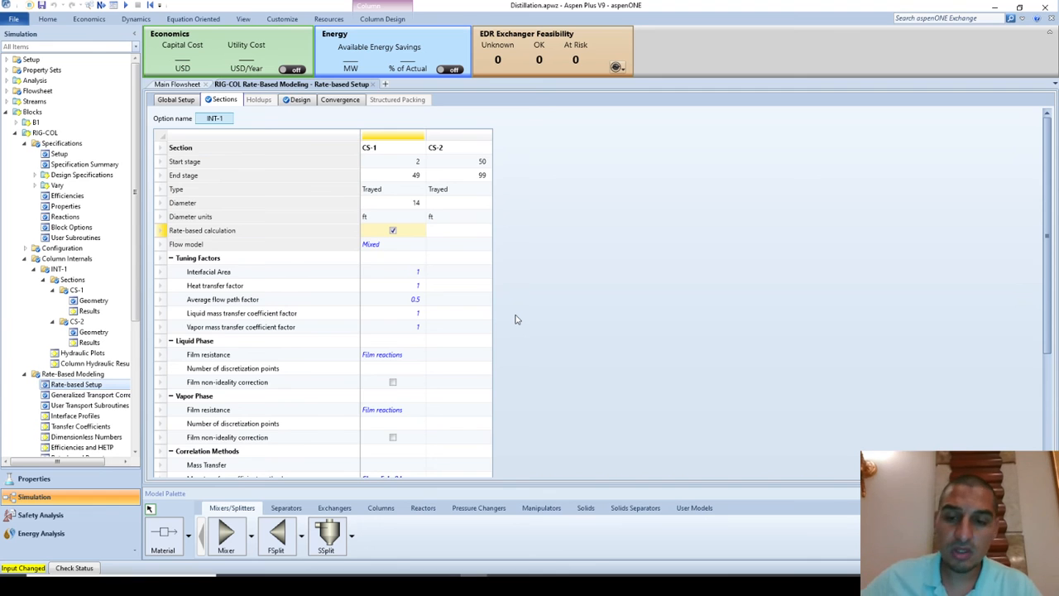
Step: Keep both the liquid-phase and vapor-phase film resistance of section CS-1 at Film reactions
scroll(515, 319, "down", 5)
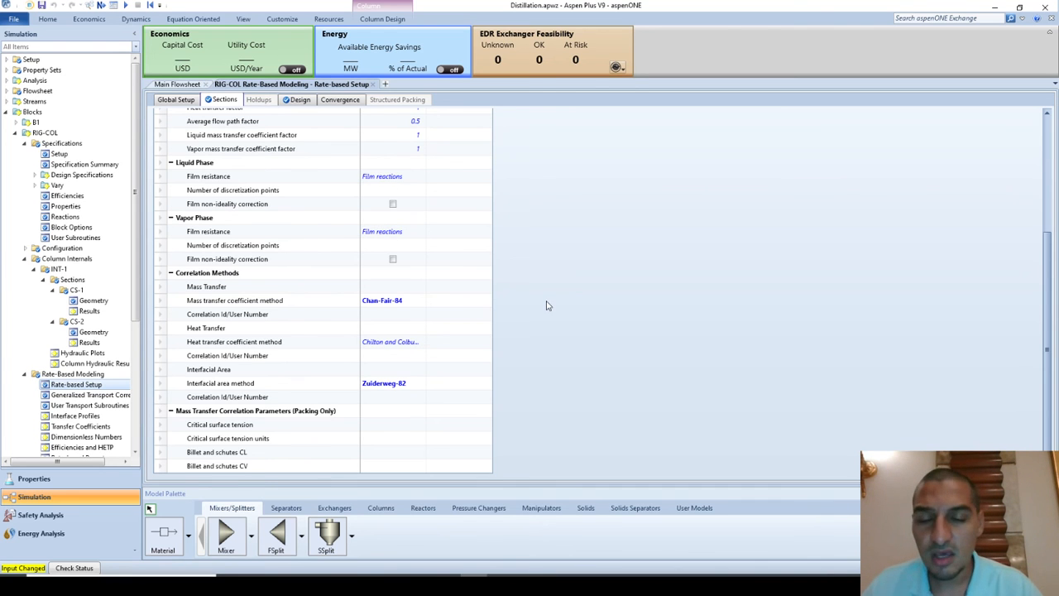
scroll(489, 298, "up", 2)
left_click(397, 255)
left_click(421, 255)
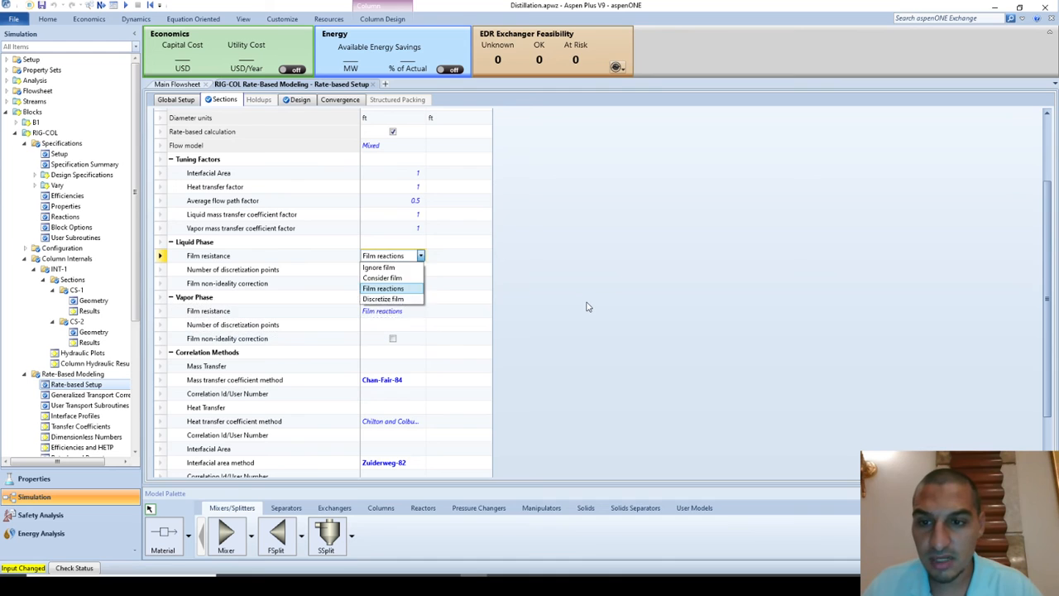
left_click(414, 289)
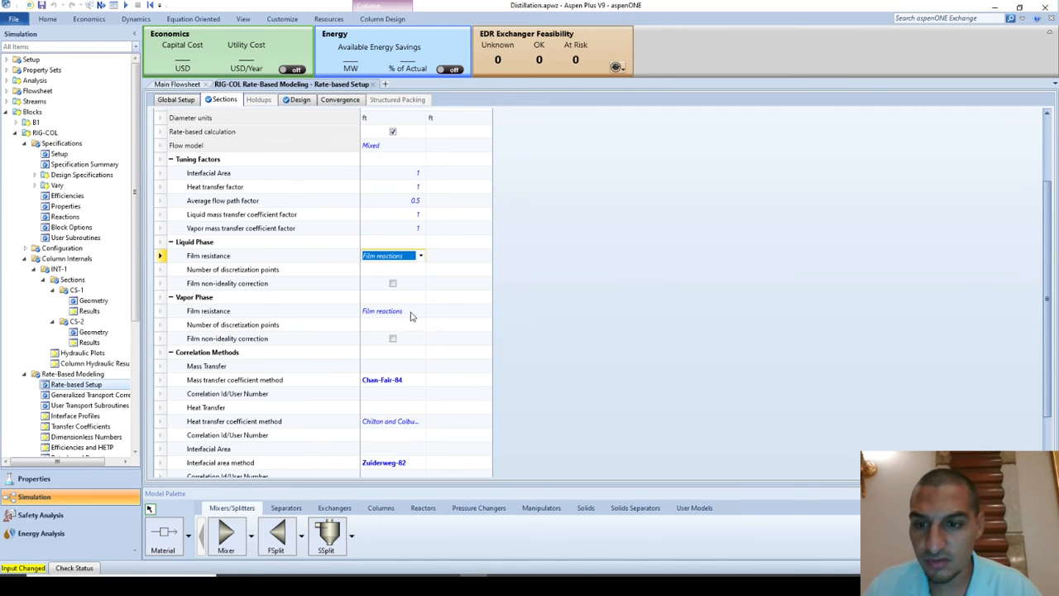
left_click(409, 314)
left_click(420, 311)
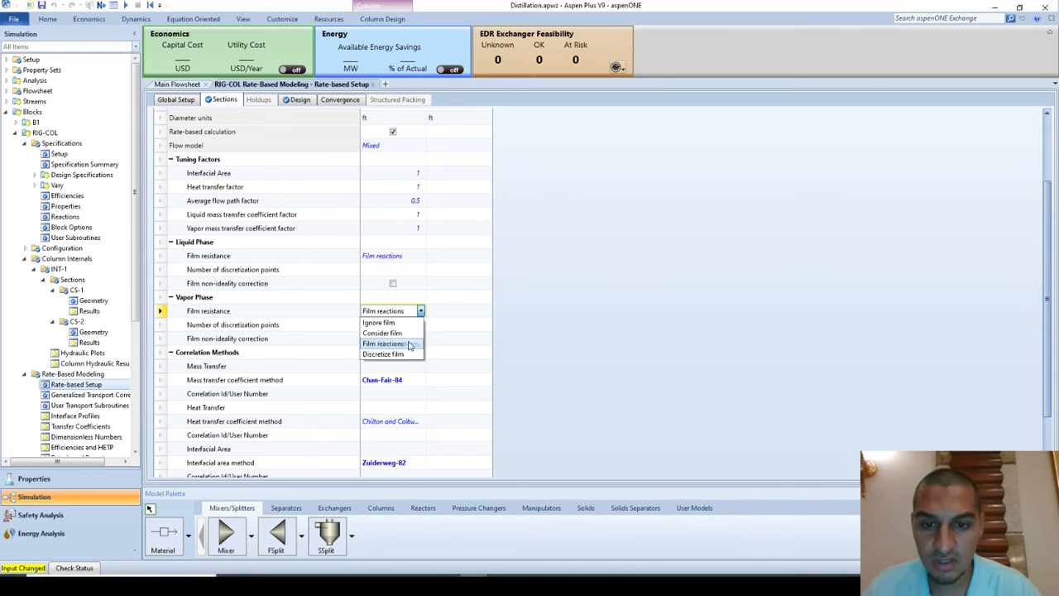
left_click(559, 335)
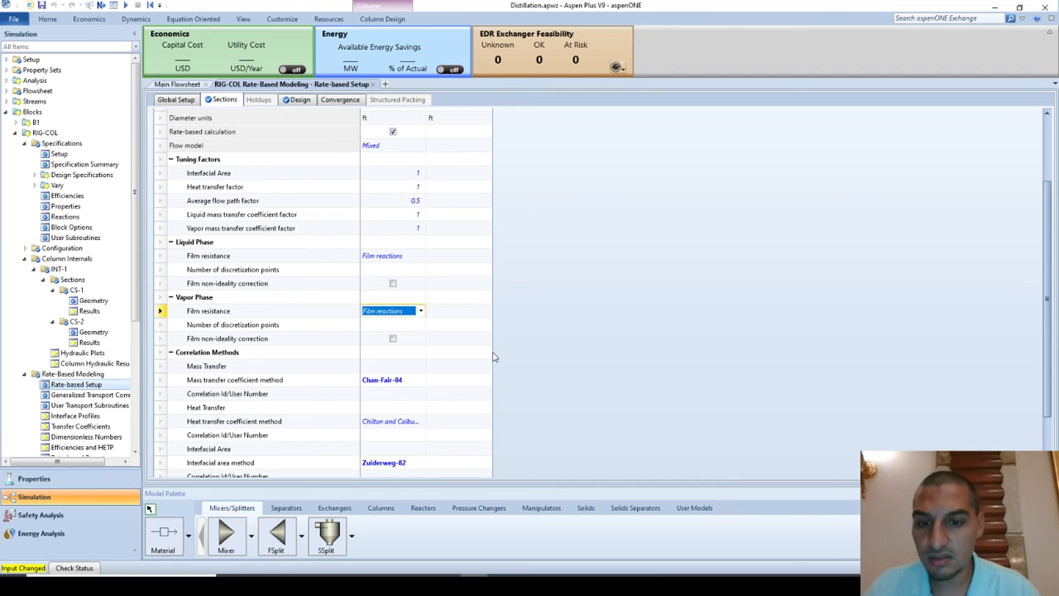
left_click(491, 356)
scroll(530, 355, "up", 3)
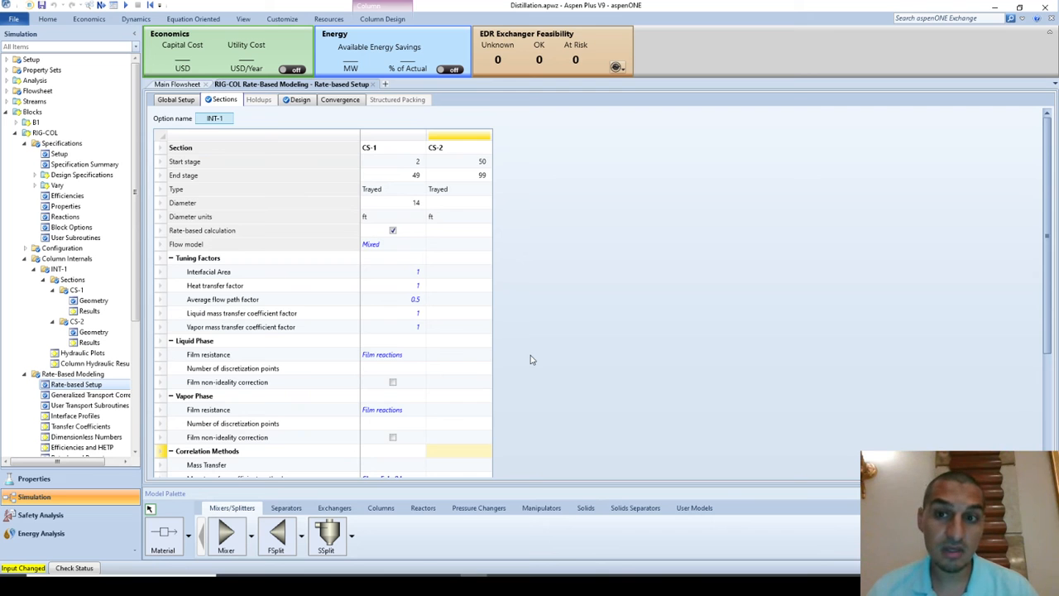
Step: Look over the global rate-based setup parameters and run the simulation
left_click(175, 105)
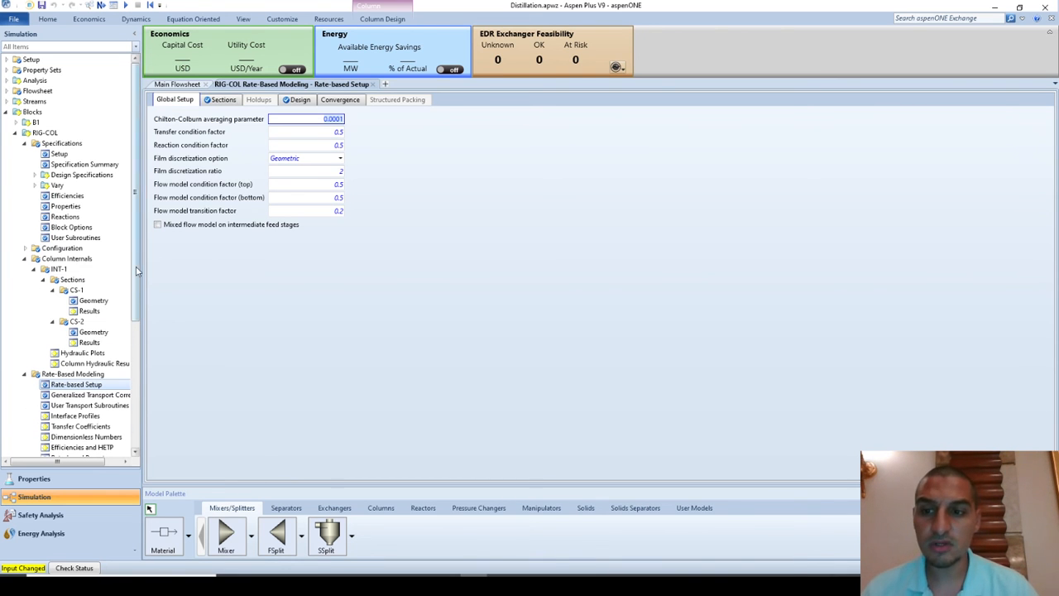
scroll(137, 298, "down", 3)
scroll(137, 276, "up", 3)
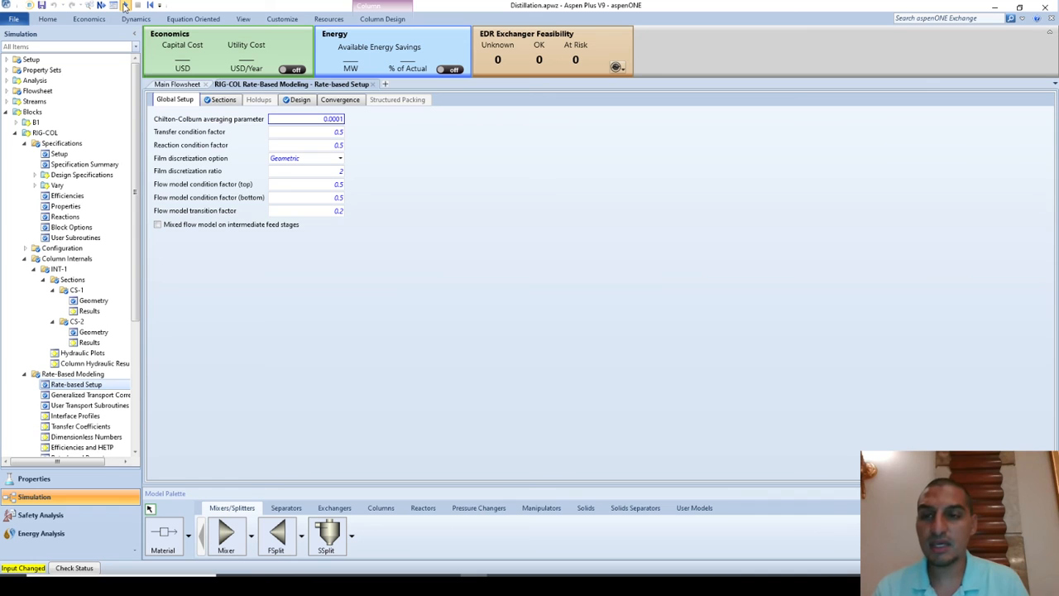
left_click(124, 6)
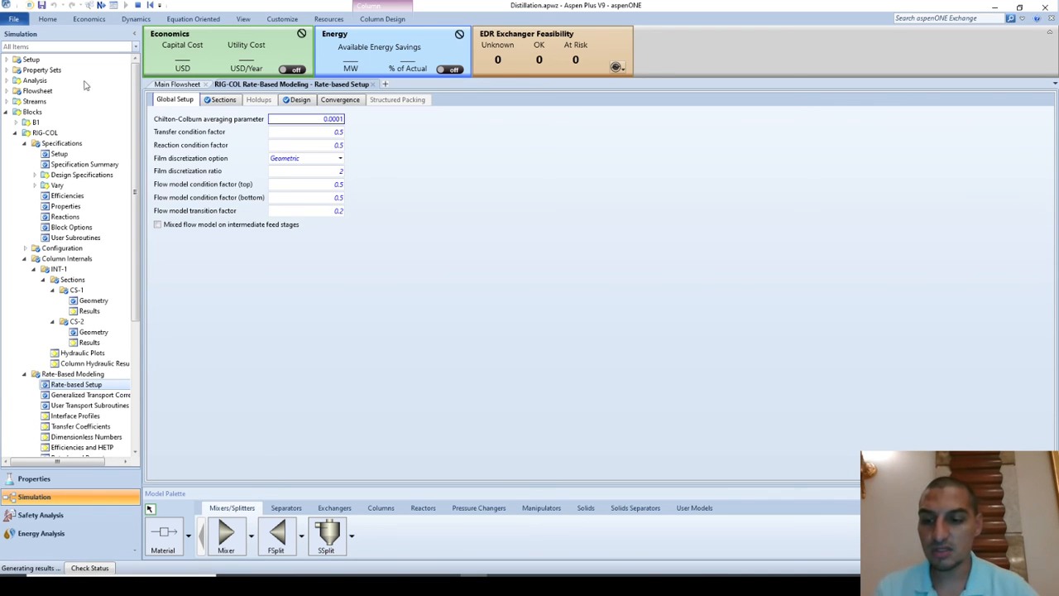
Step: Examine the RIG-COL stage profiles, the condenser and reboiler results summary, and the component split fractions
scroll(91, 356, "down", 6)
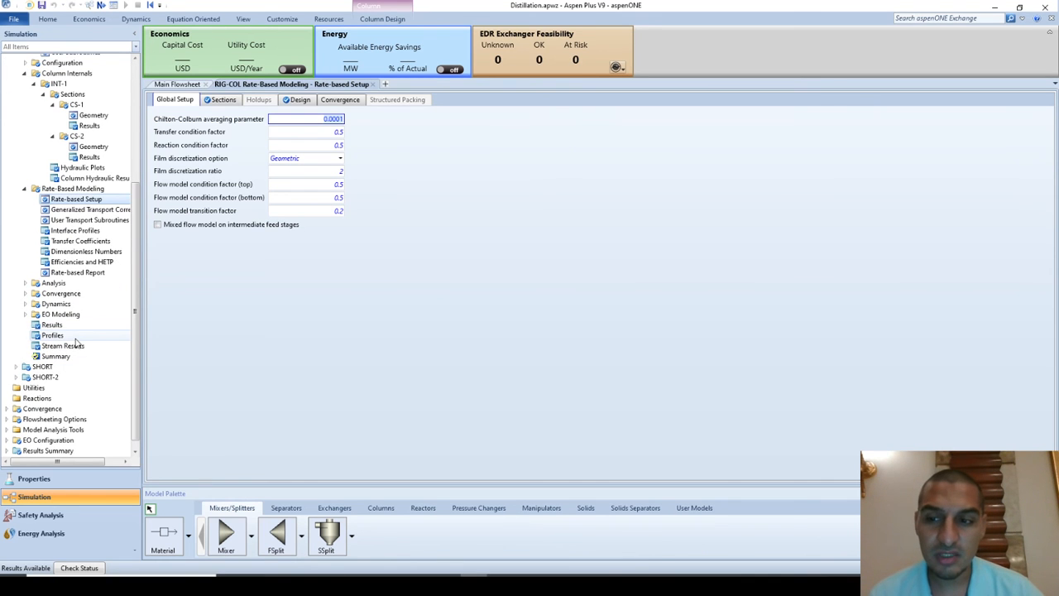
left_click(69, 334)
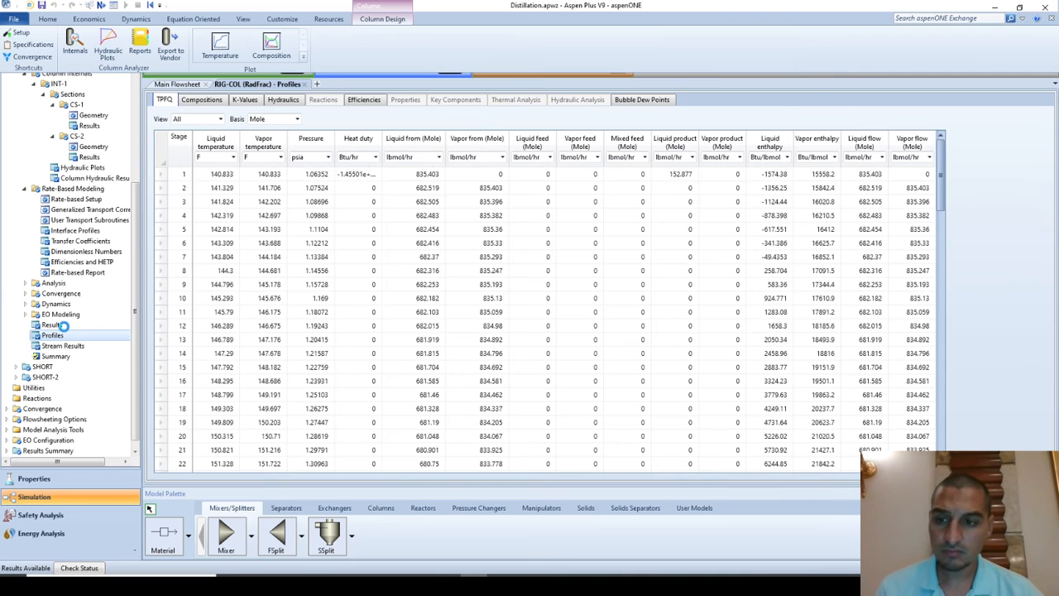
left_click(64, 327)
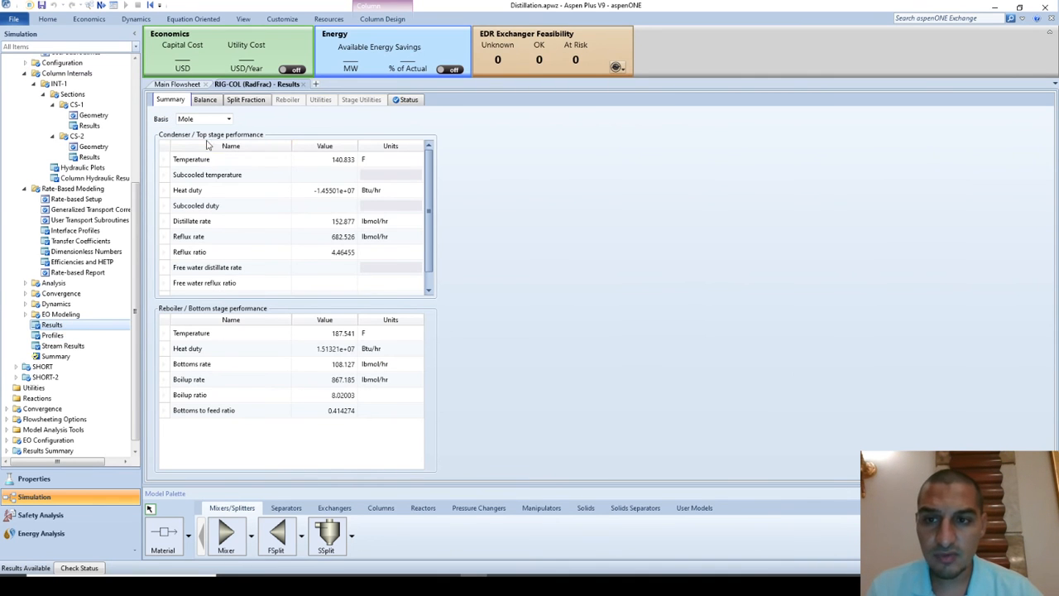
scroll(371, 237, "down", 1)
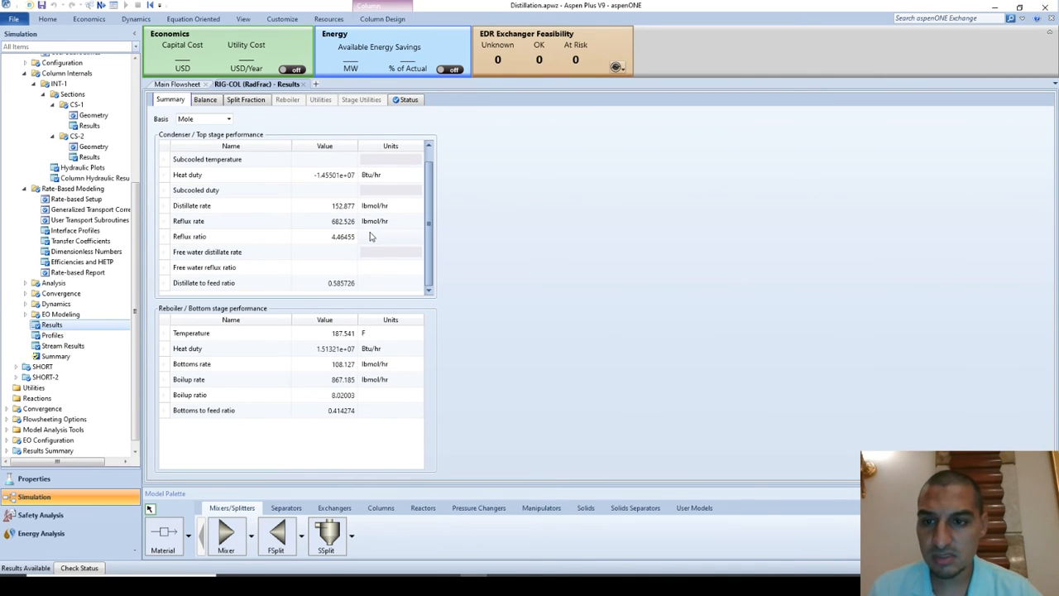
scroll(332, 256, "up", 1)
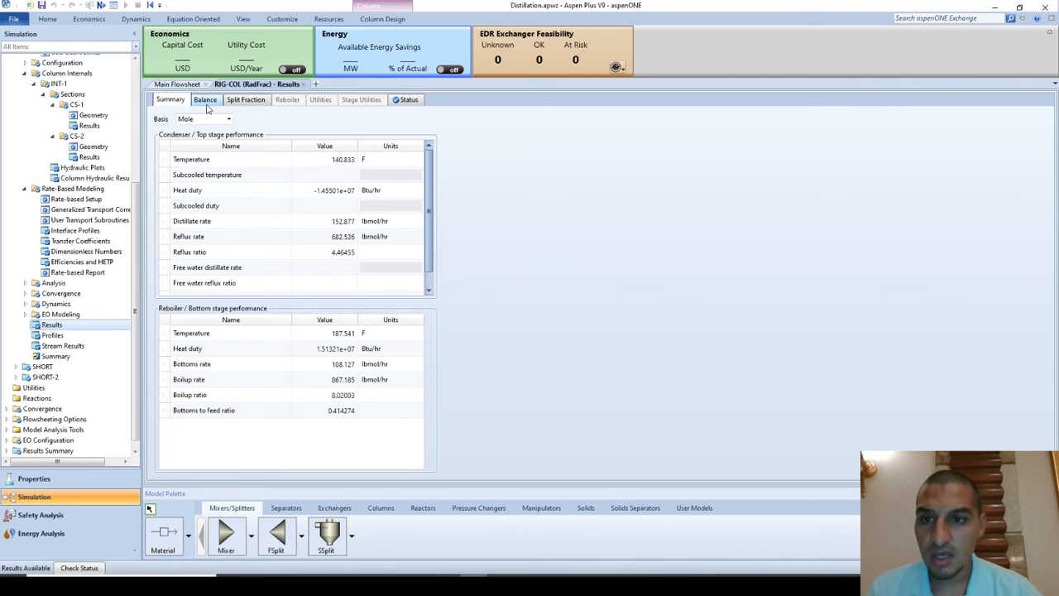
left_click(238, 101)
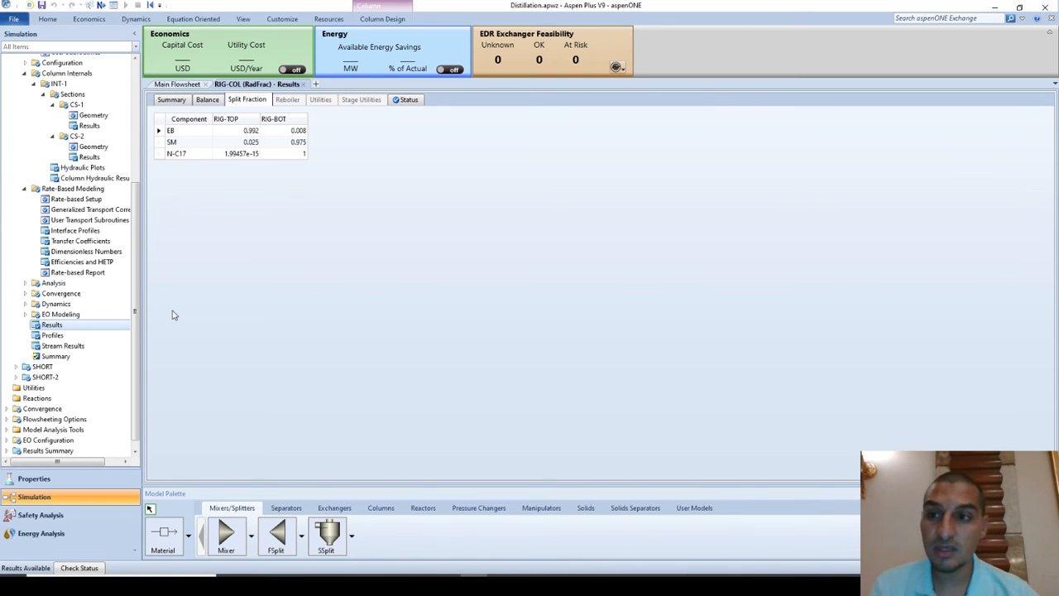
Step: Review the RIG-COL stage profiles, including the K-values and the liquid compositions on a mass basis
scroll(17, 188, "up", 5)
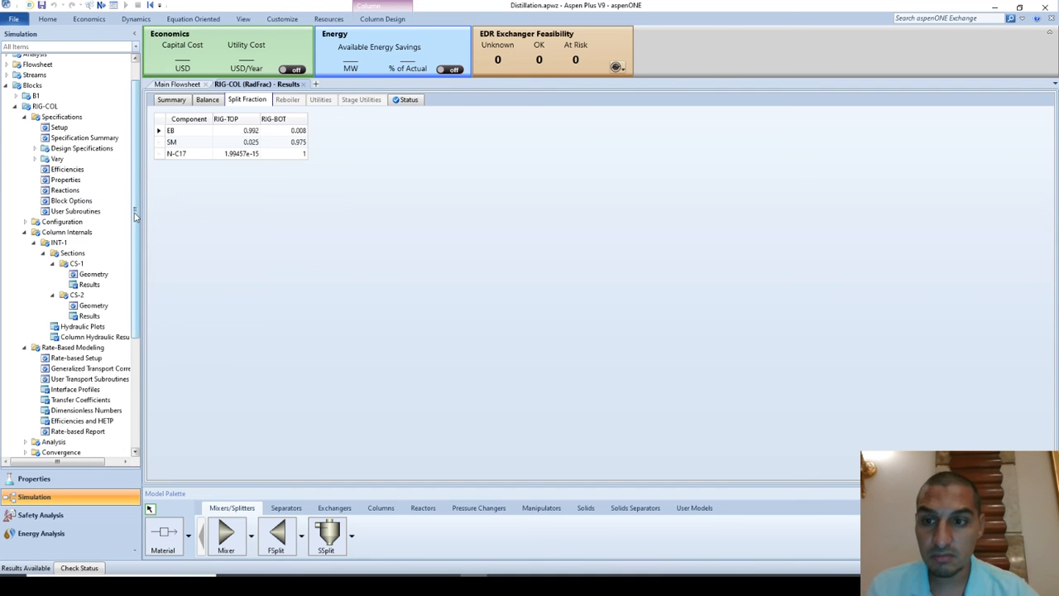
left_click_drag(135, 216, 136, 292)
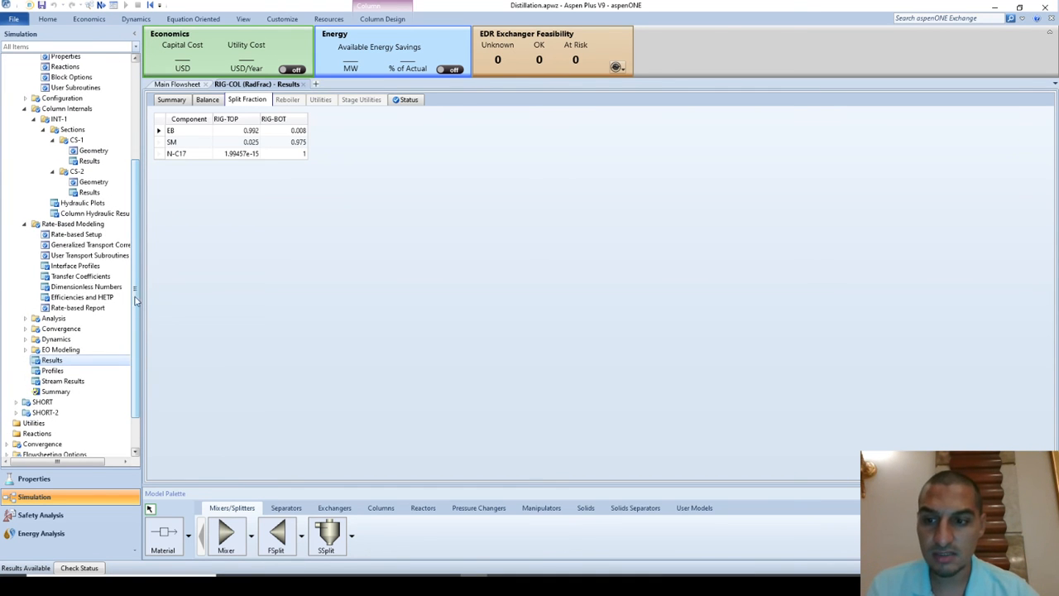
left_click(59, 370)
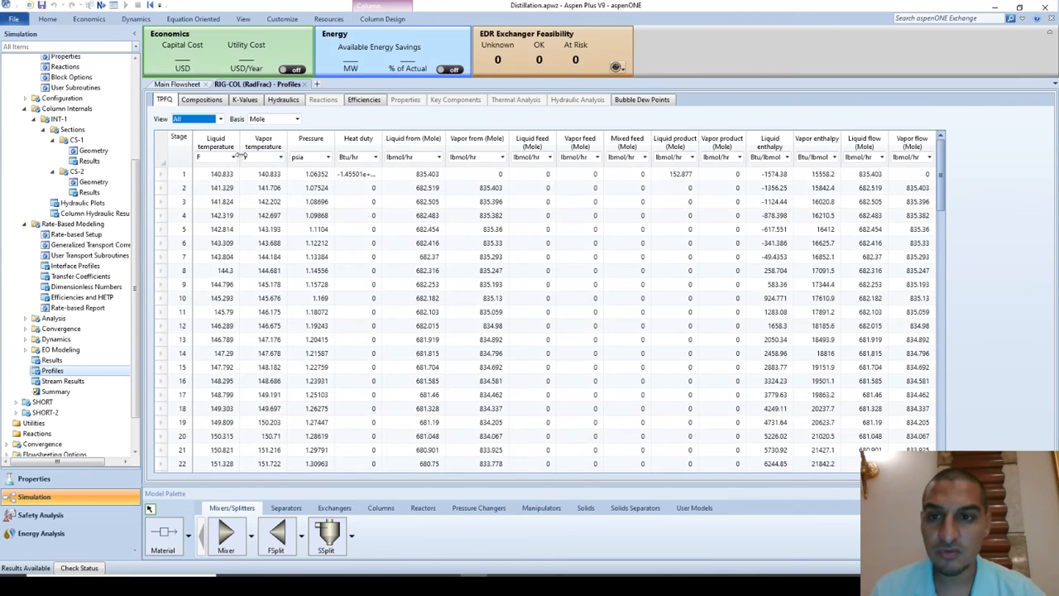
left_click(248, 99)
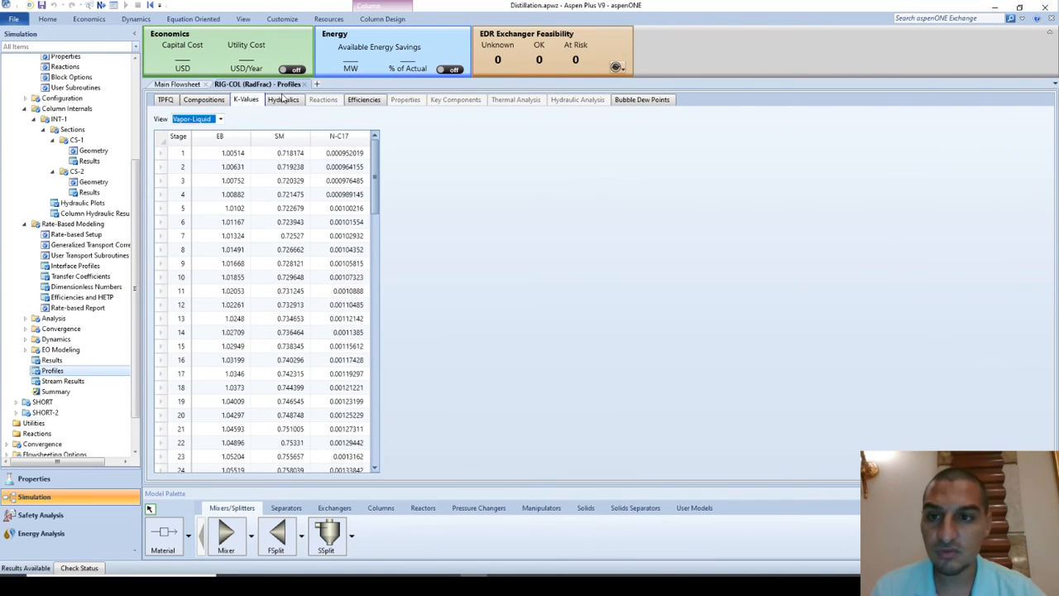
left_click(220, 100)
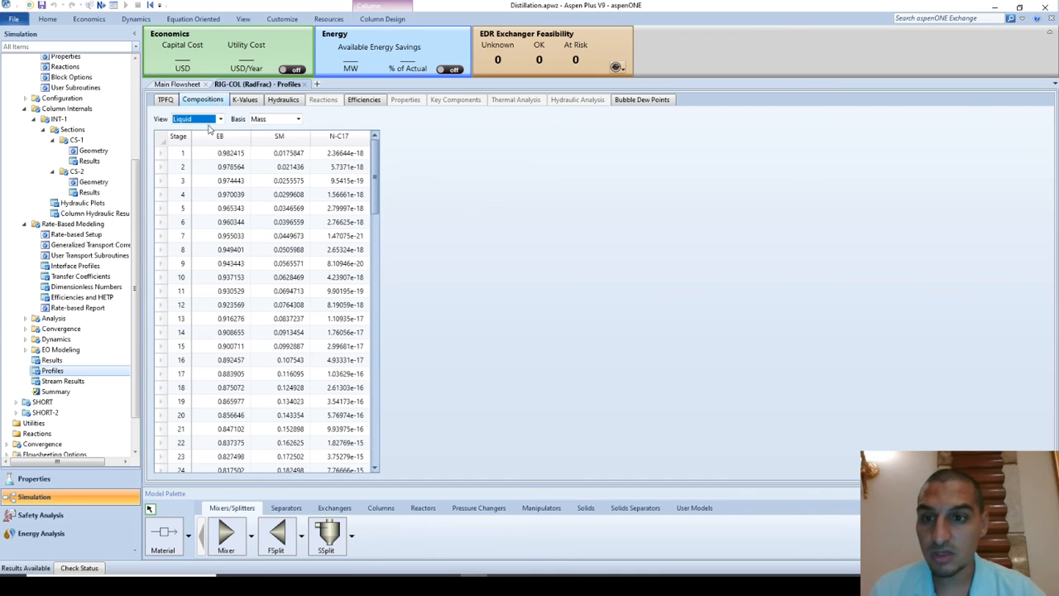
Step: View the Column Hydraulic Results summary of the INT-1 internals
scroll(126, 294, "up", 3)
scroll(126, 294, "down", 4)
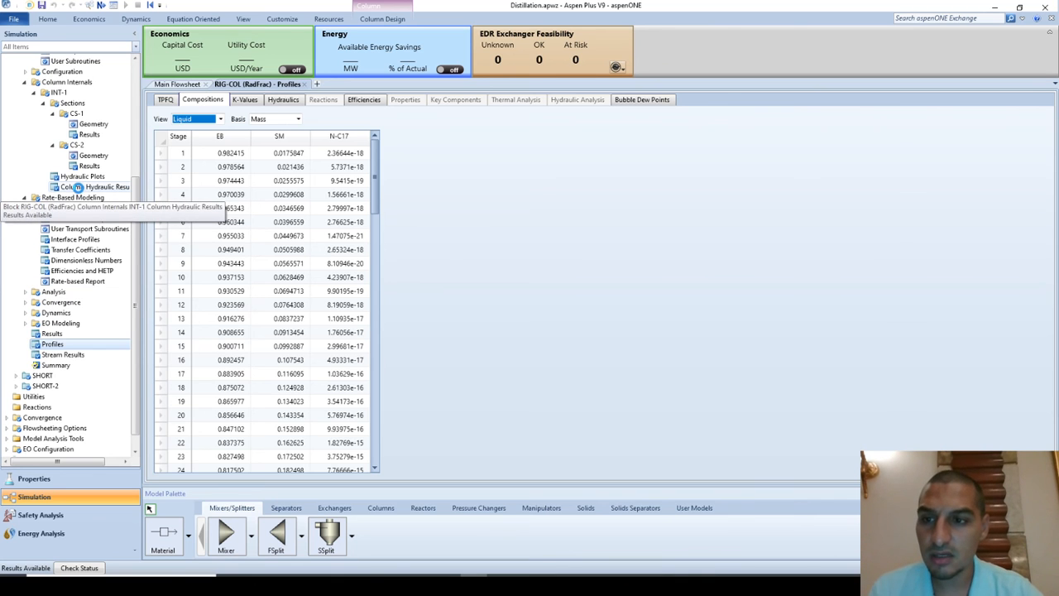
left_click(77, 187)
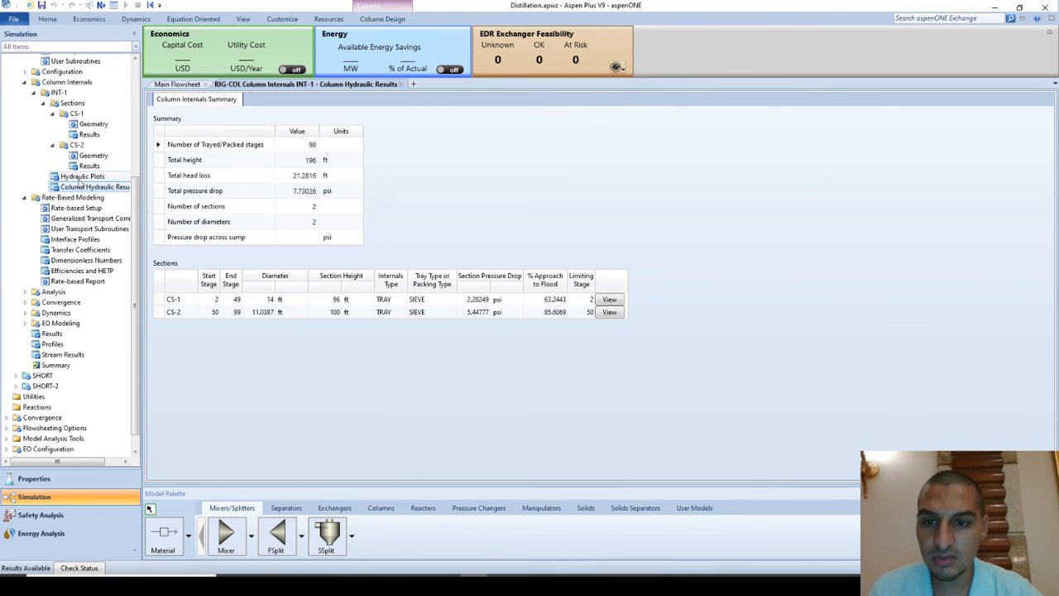
Step: Inspect the INT-1 hydraulic plots for several stages of section CS-1, from stage 10 down to stage 46
left_click(78, 178)
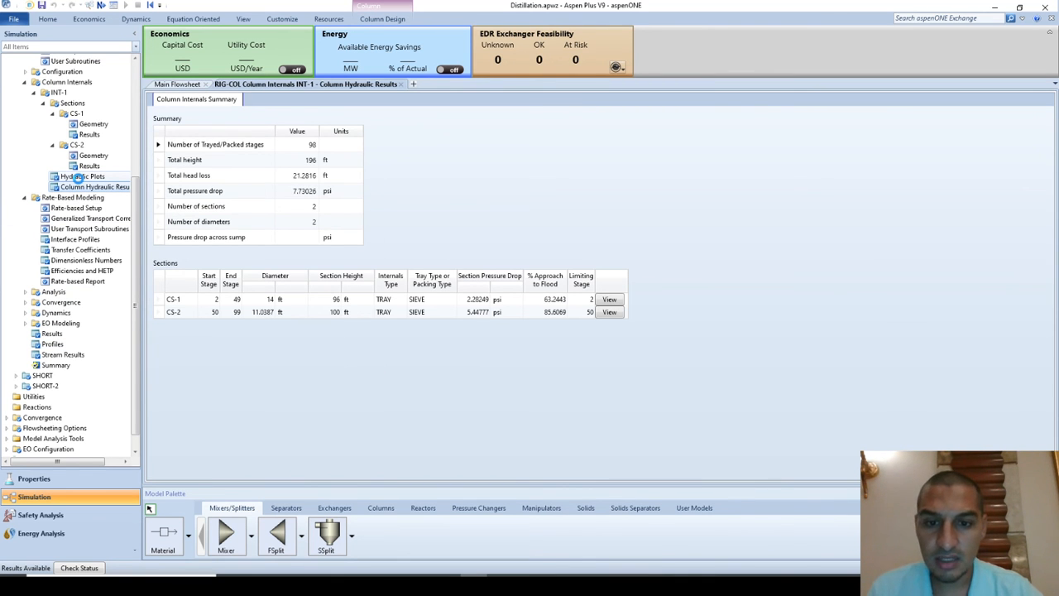
left_click(80, 178)
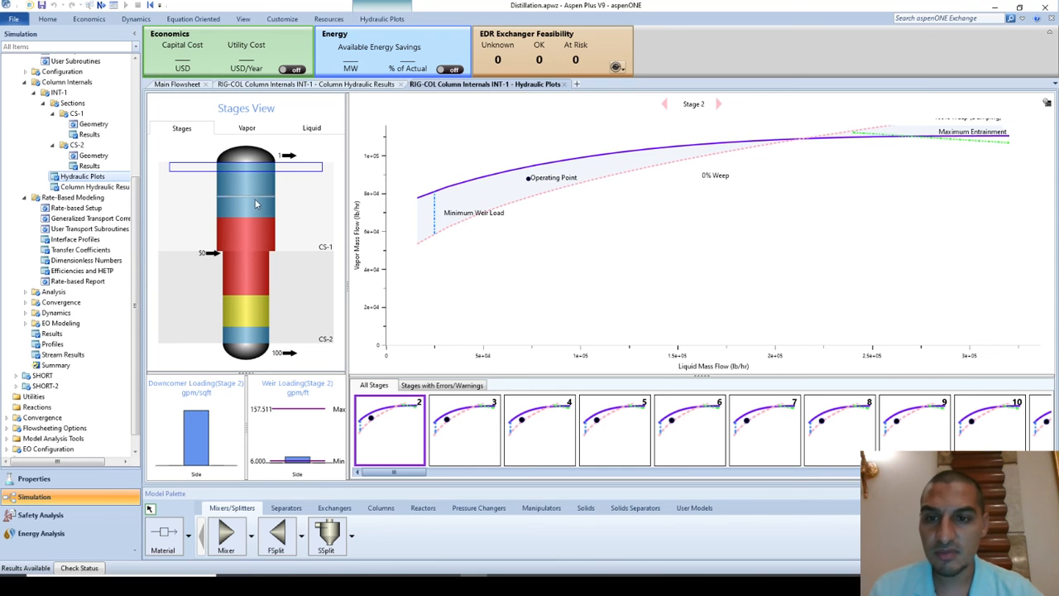
left_click(233, 180)
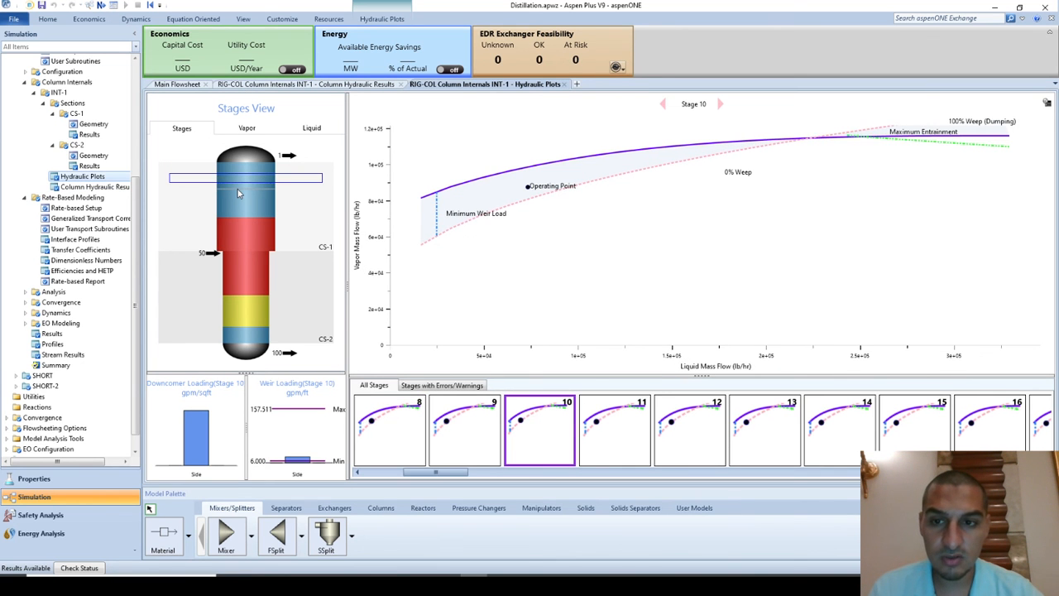
left_click(237, 193)
left_click(246, 213)
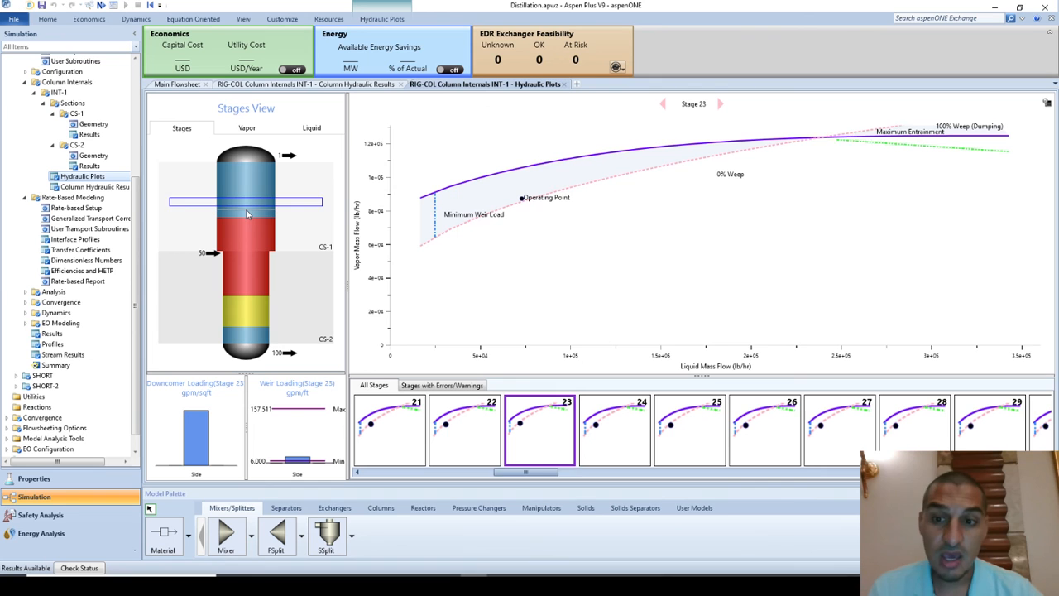
left_click(259, 220)
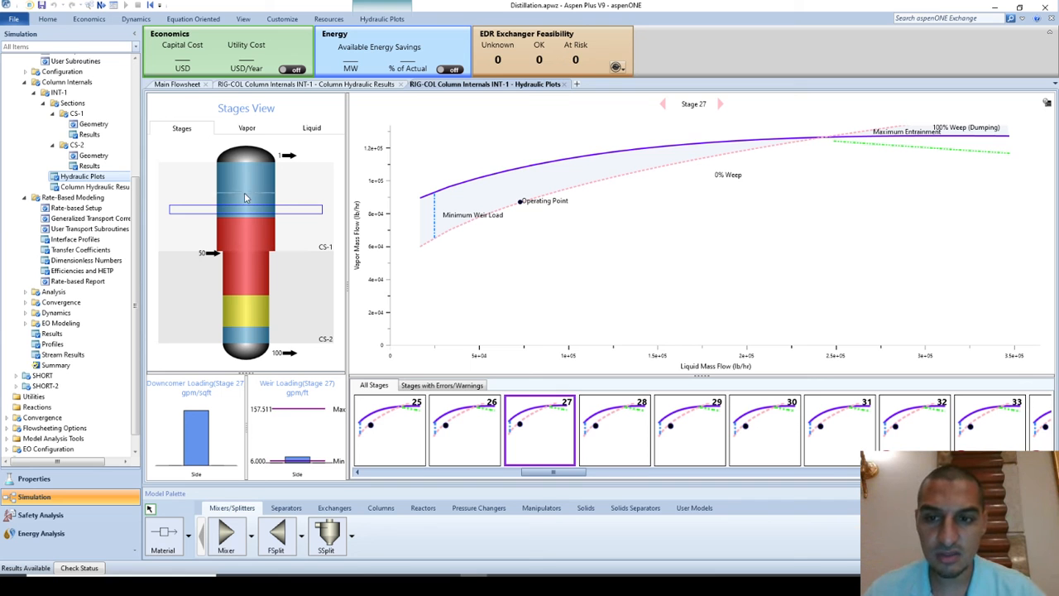
left_click(252, 241)
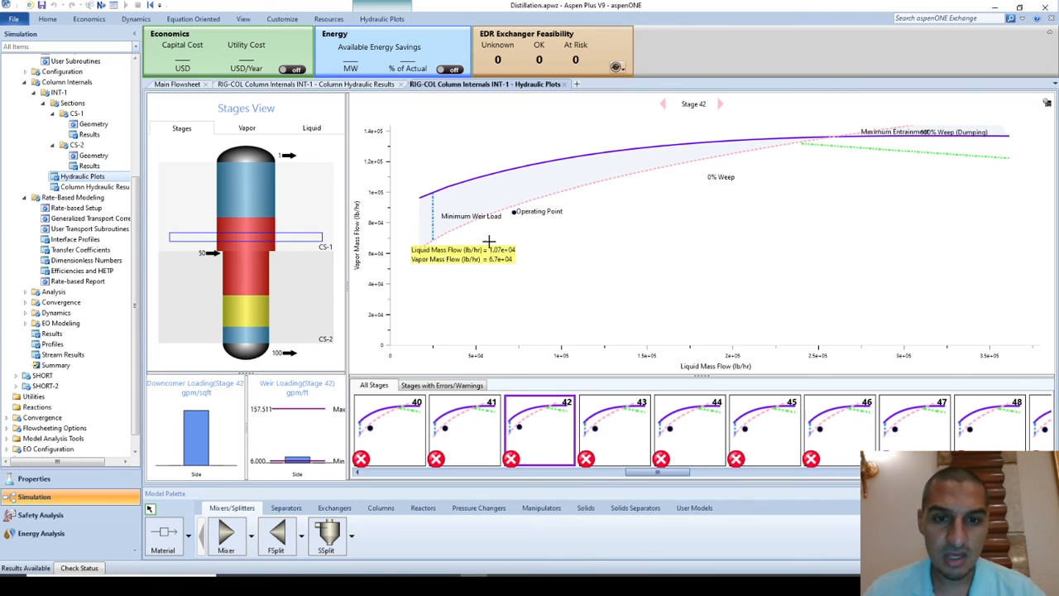
left_click(252, 250)
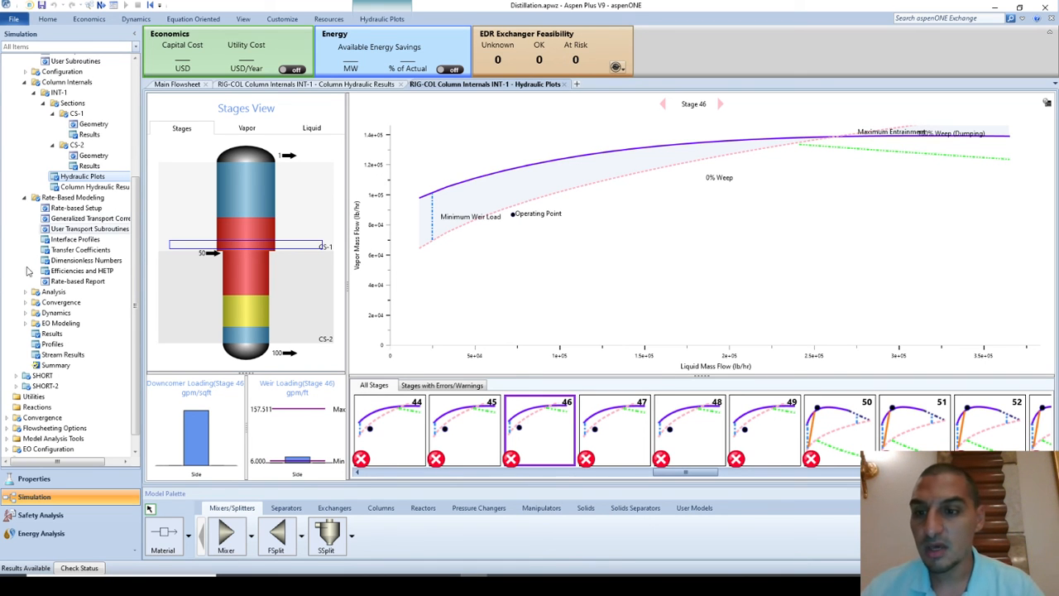
Step: Check the rate-based report property options and view the Schmidt numbers for the vapor phase at stage 2
scroll(48, 297, "down", 1)
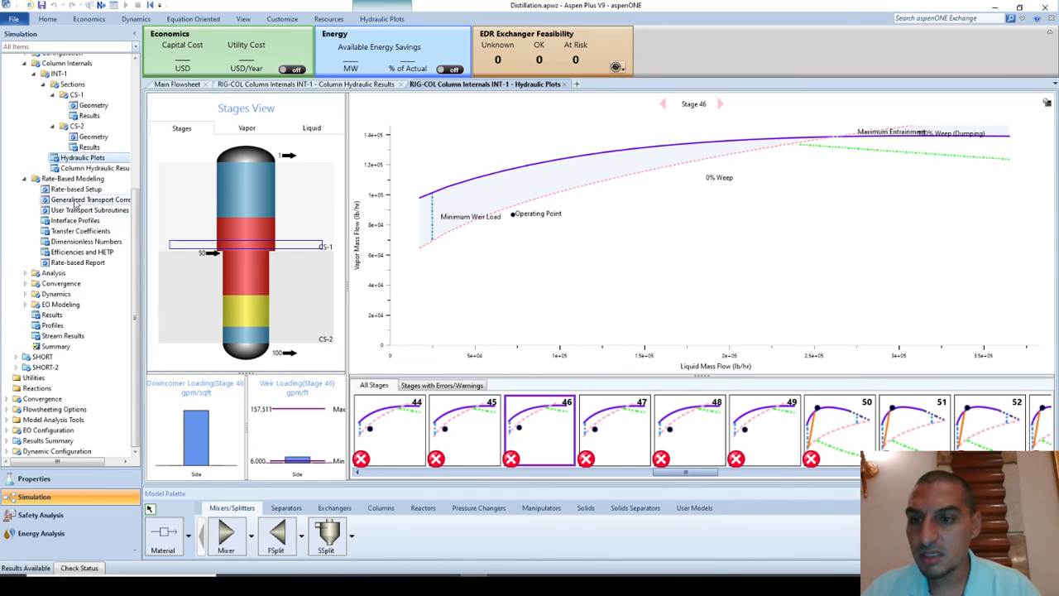
left_click(83, 264)
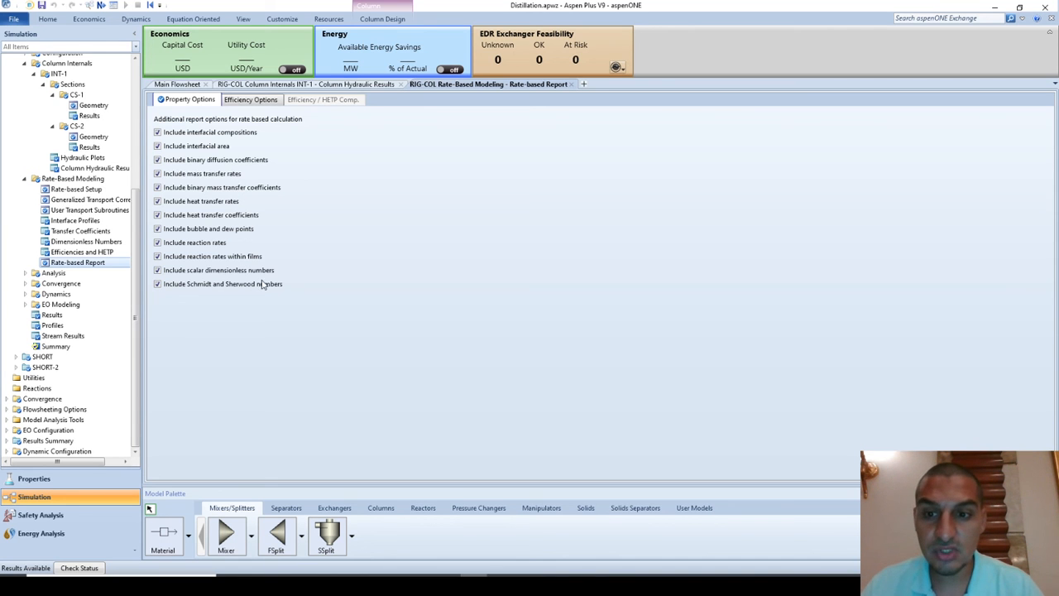
left_click(75, 241)
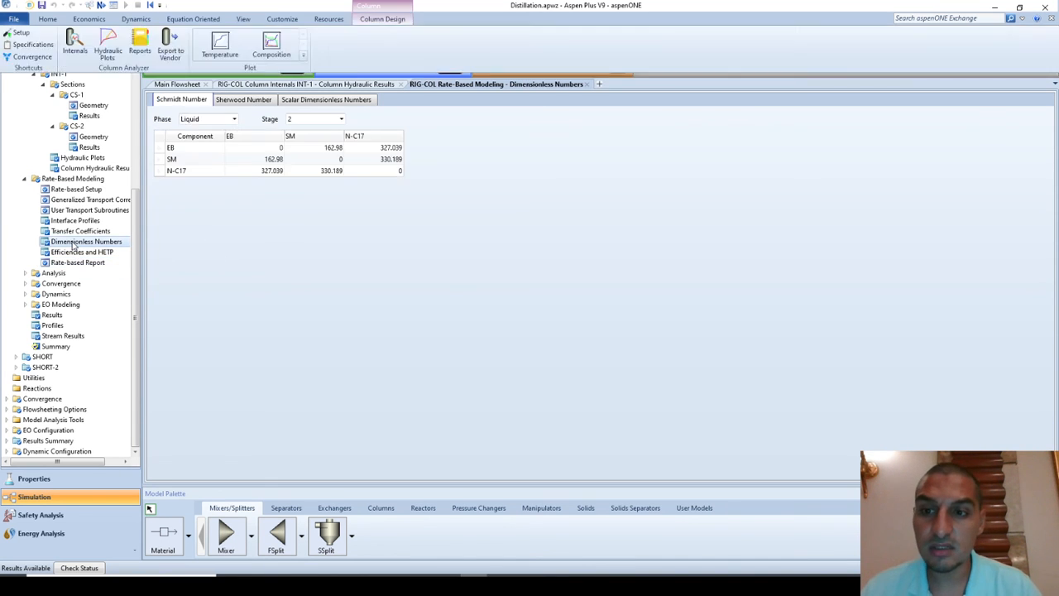
left_click(234, 120)
left_click(221, 140)
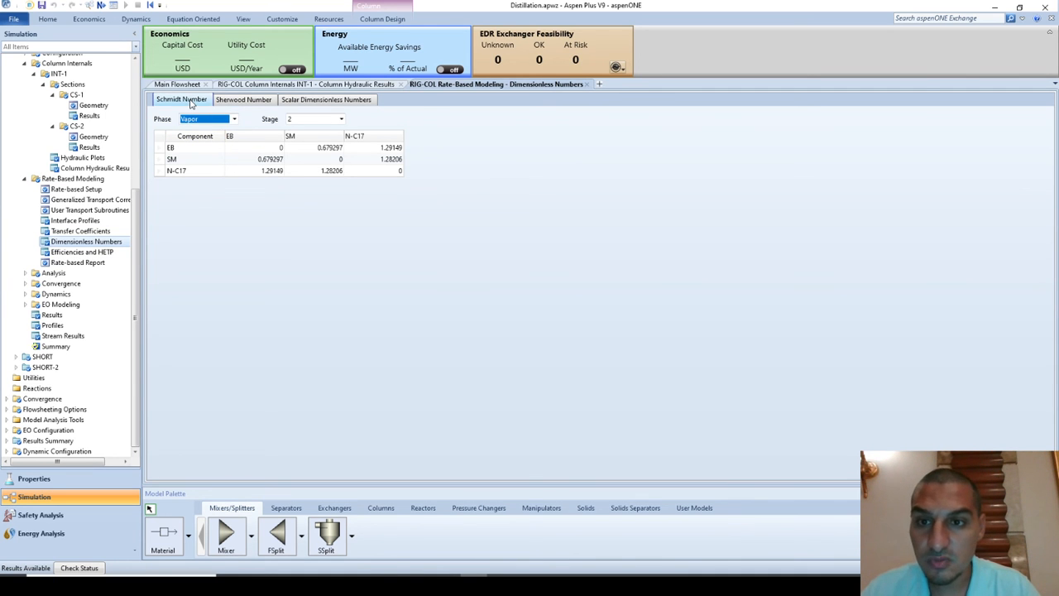
Step: Examine the Sherwood numbers and the scalar Reynolds, Froude, Webber and Capillary numbers across all the CS-1 stages
left_click(243, 100)
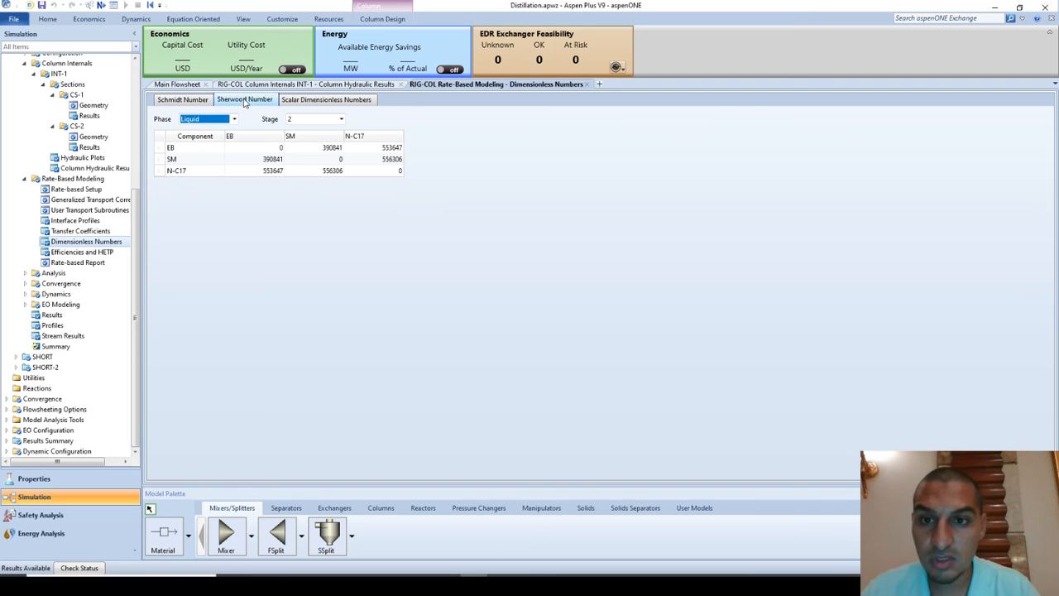
left_click(329, 100)
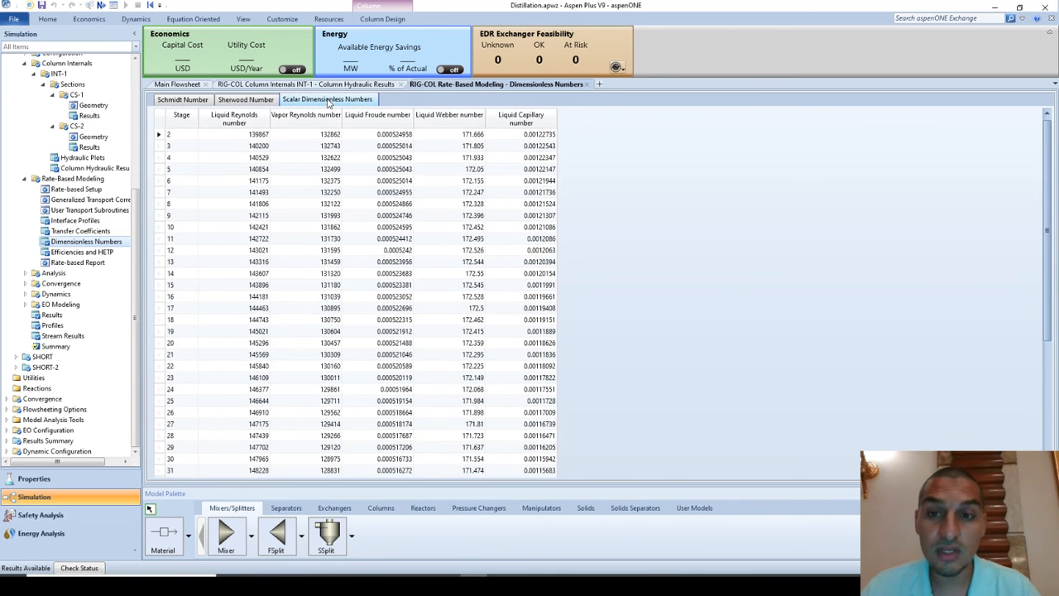
left_click(234, 122)
left_click(284, 123)
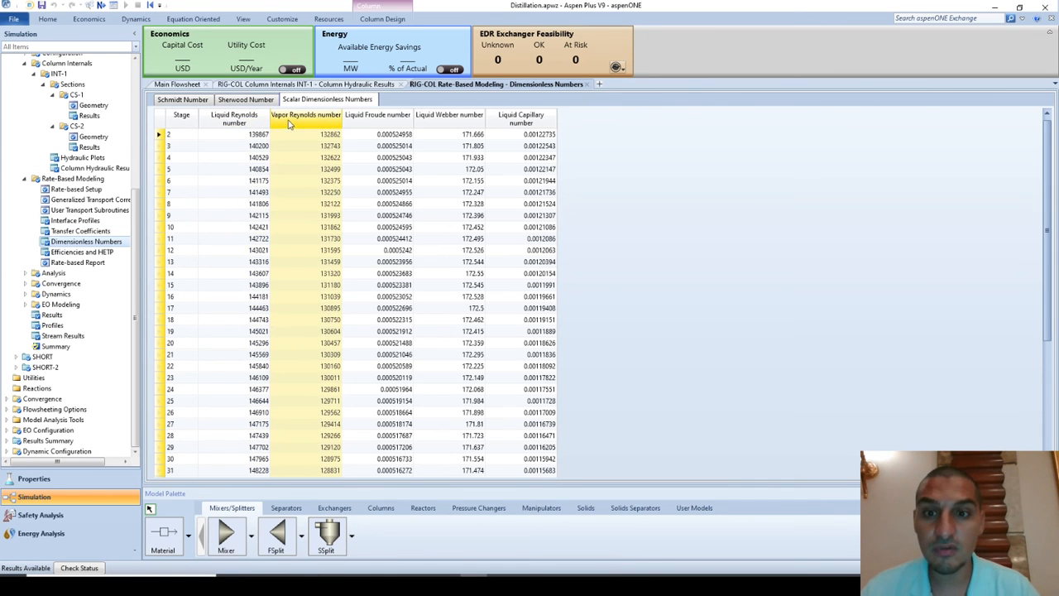
left_click(377, 122)
left_click(478, 121)
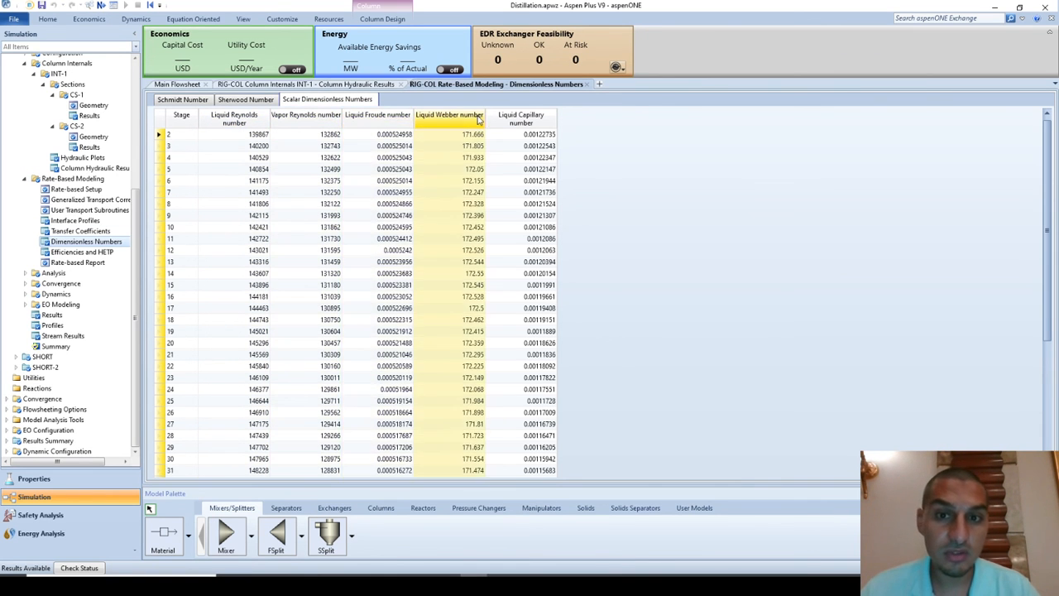
left_click(530, 121)
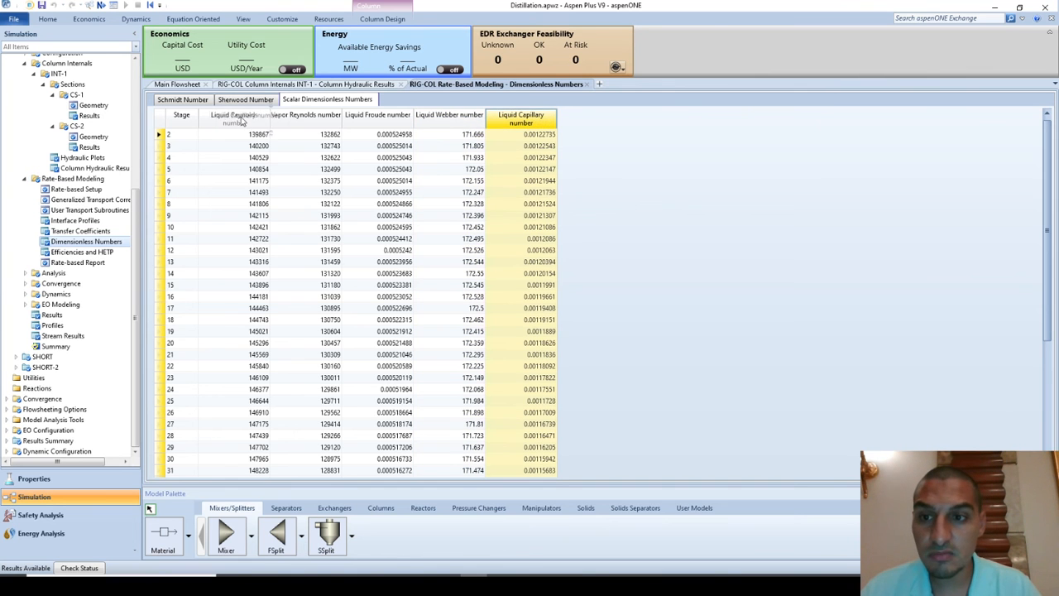
left_click(389, 296)
scroll(389, 298, "down", 2)
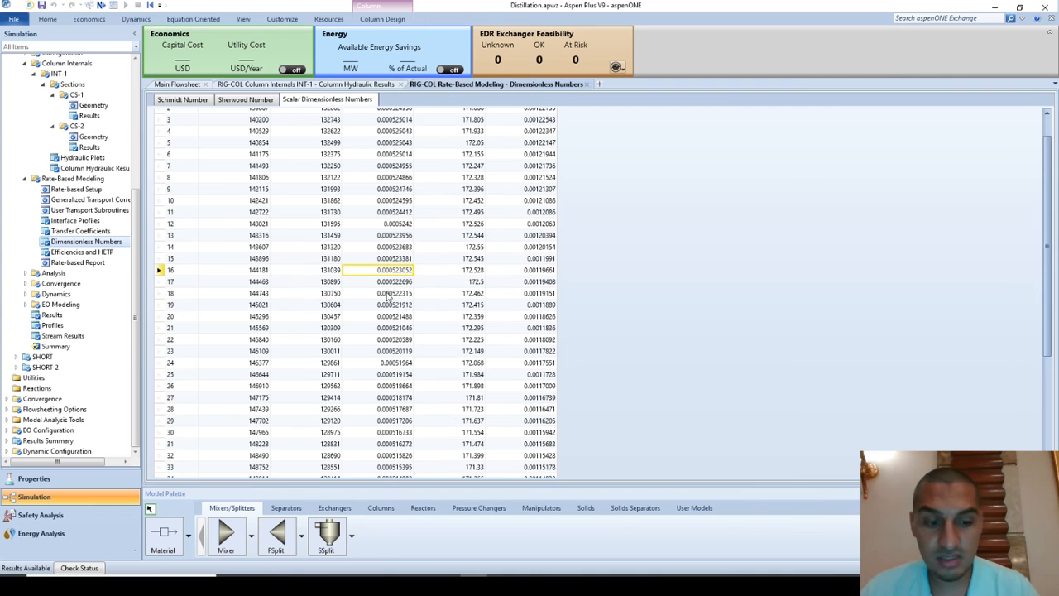
key("ctrl+End")
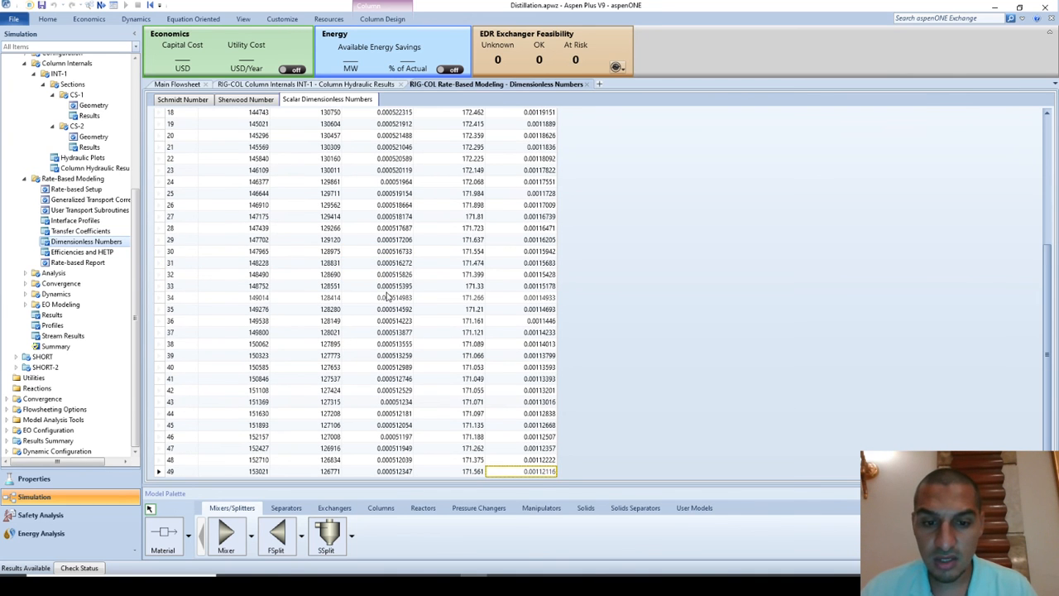
left_click(629, 208)
scroll(629, 208, "up", 6)
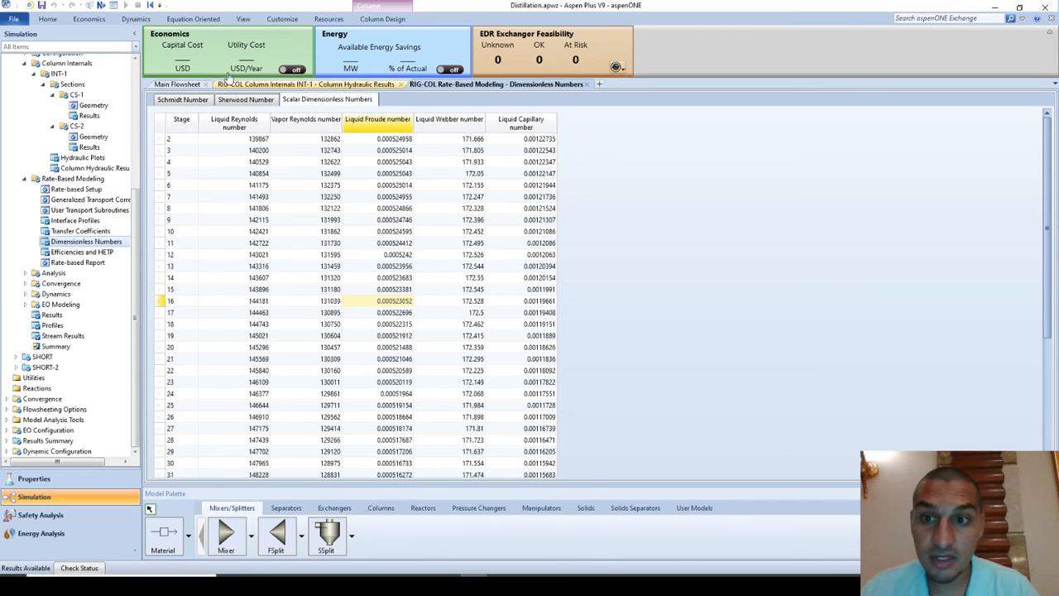
Step: Check which stages are available for the Schmidt numbers, view the binary diffusion coefficients, and return to the dimensionless numbers
left_click(205, 101)
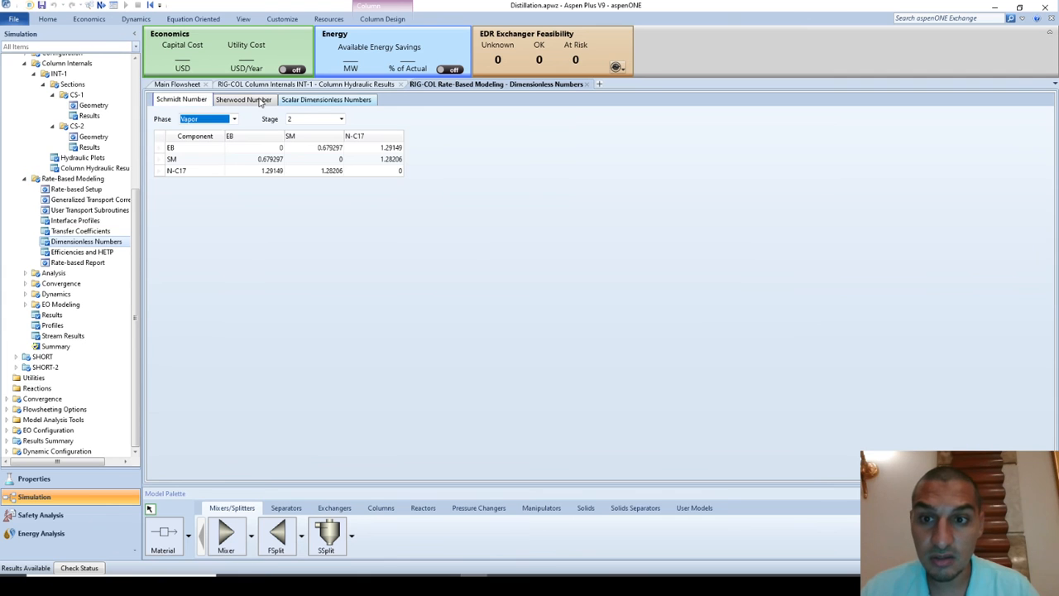
left_click(341, 119)
left_click_drag(341, 151, 351, 283)
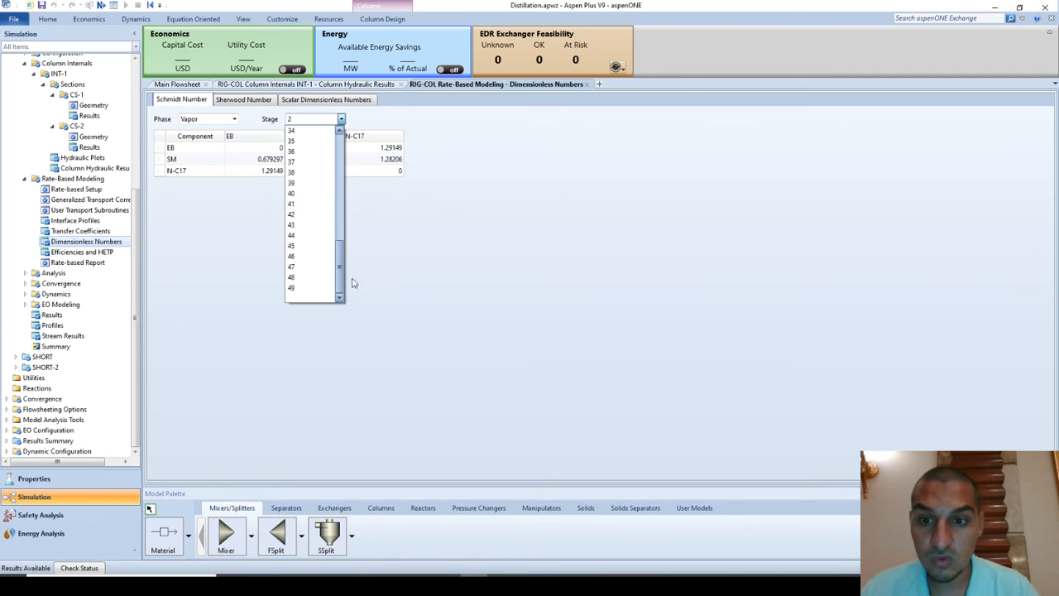
left_click(411, 227)
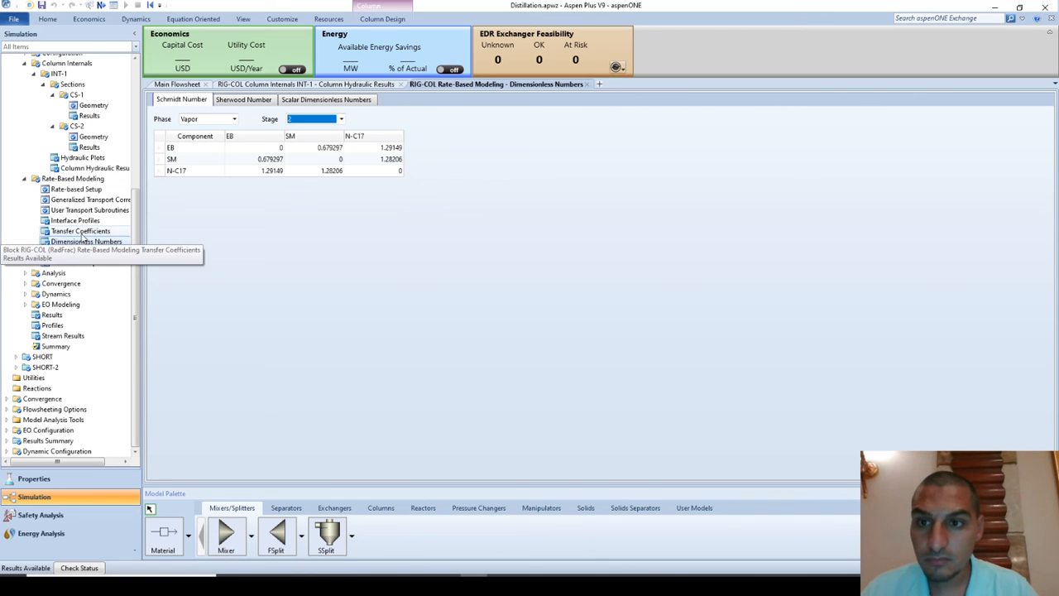
left_click(234, 119)
left_click(234, 119)
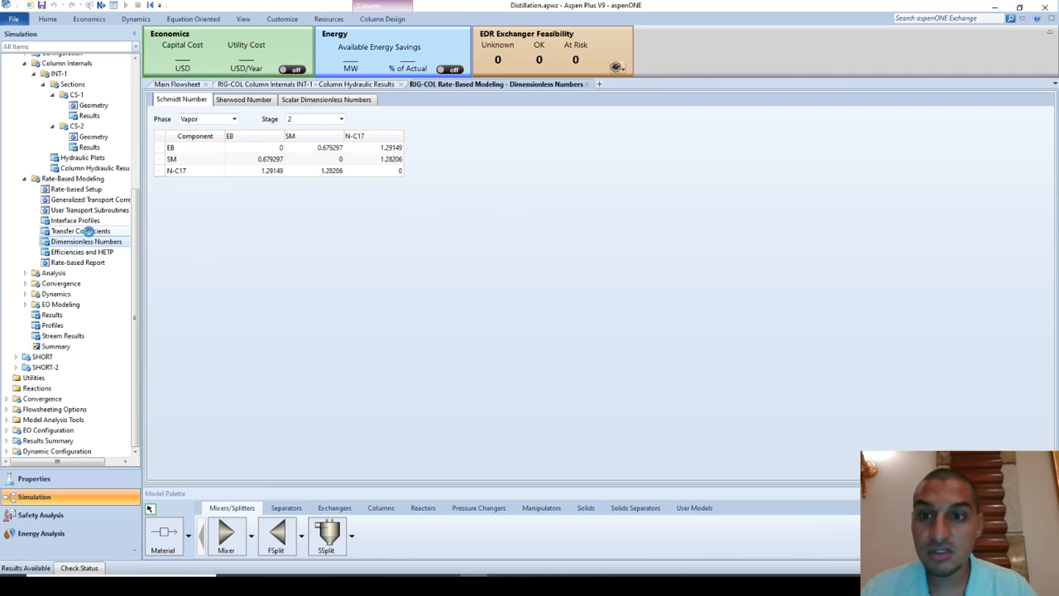
left_click(91, 233)
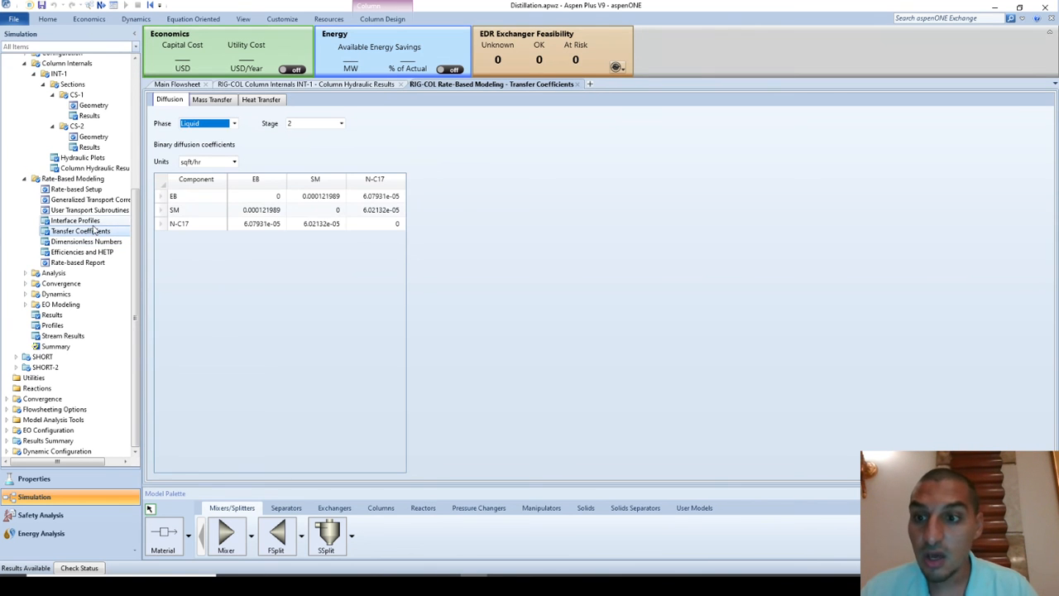
left_click(82, 242)
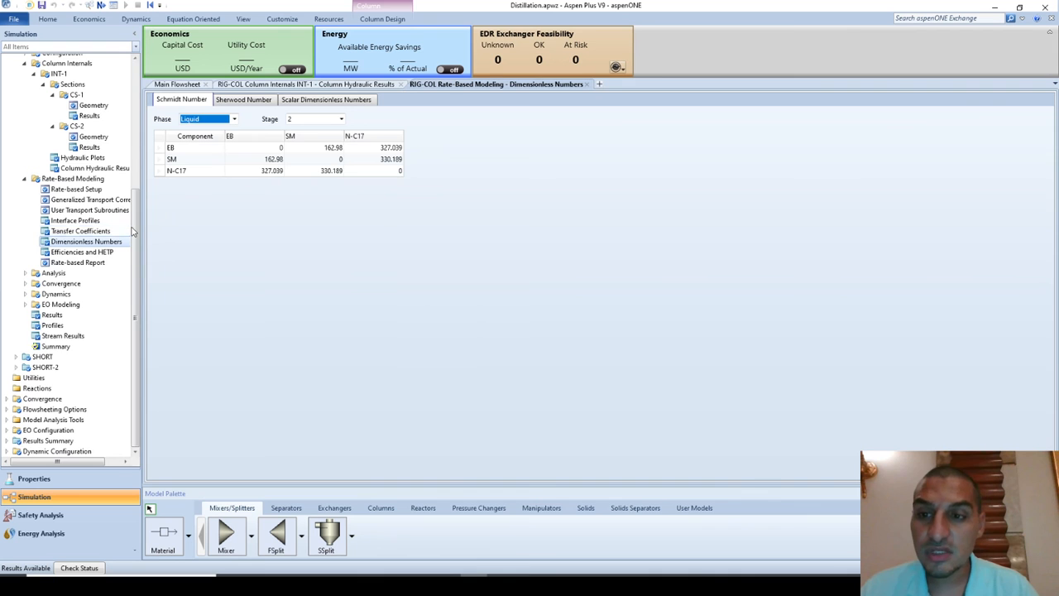
Step: Open the Sections form of the INT-1 column internals
scroll(133, 225, "up", 1)
scroll(132, 225, "up", 3)
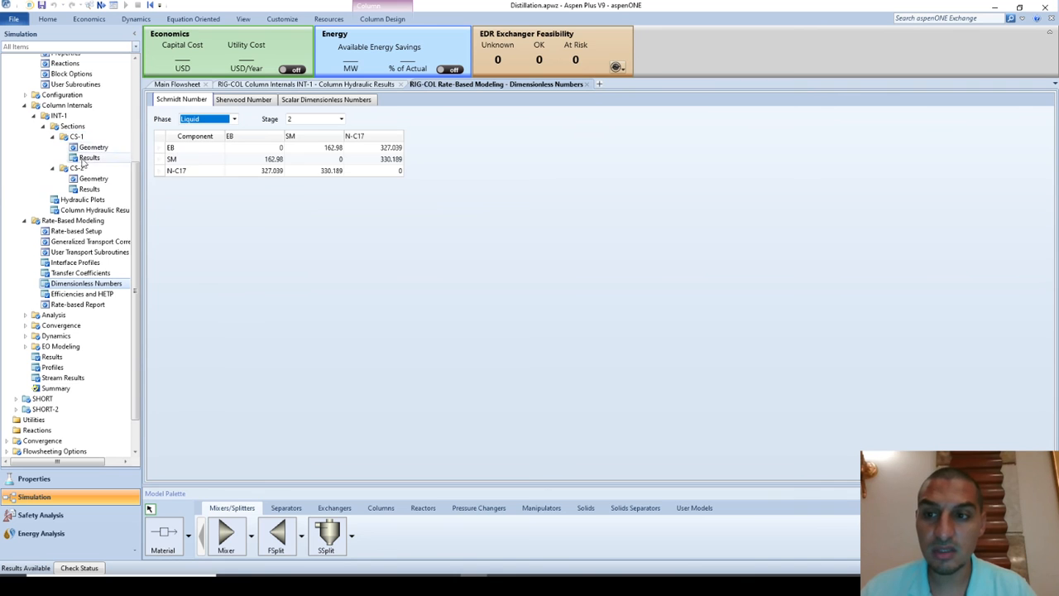
left_click(198, 240)
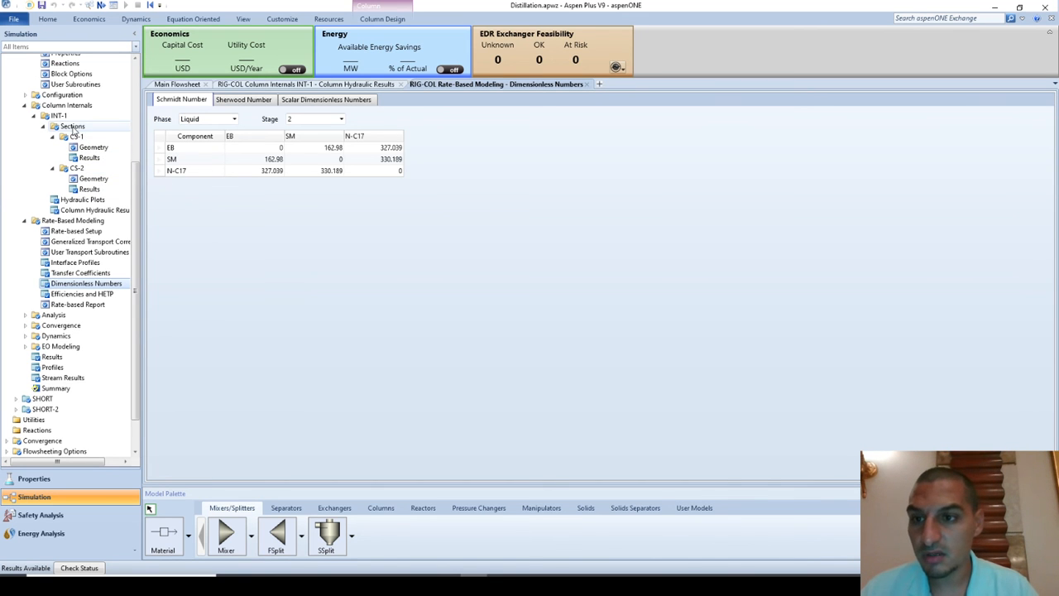
left_click(72, 126)
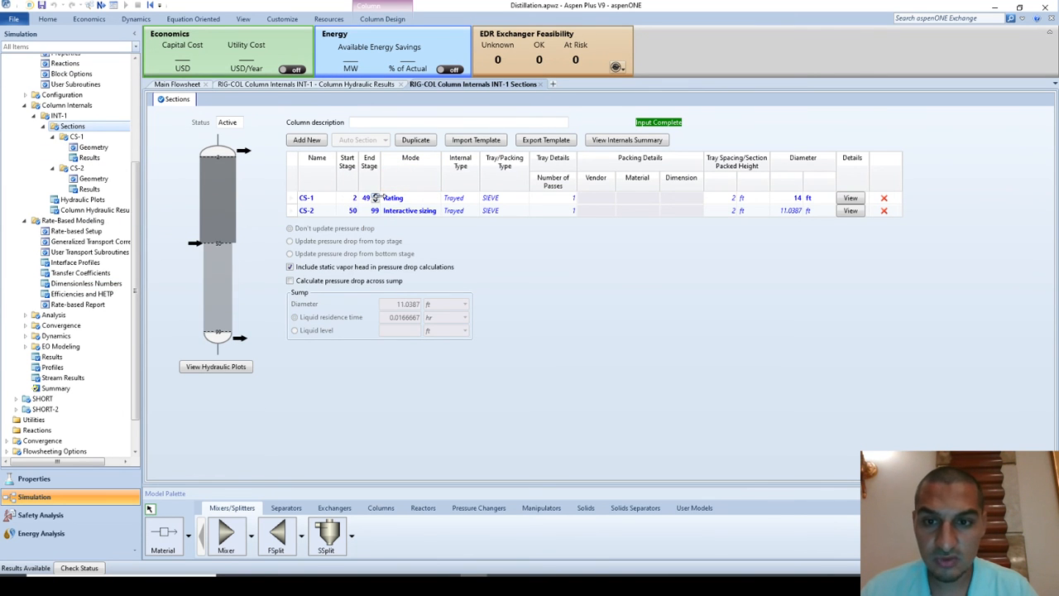
Step: Review the liquid-phase transfer coefficients, from binary diffusion at stage 2 to overall binary mass transfer at stage 16
left_click(78, 284)
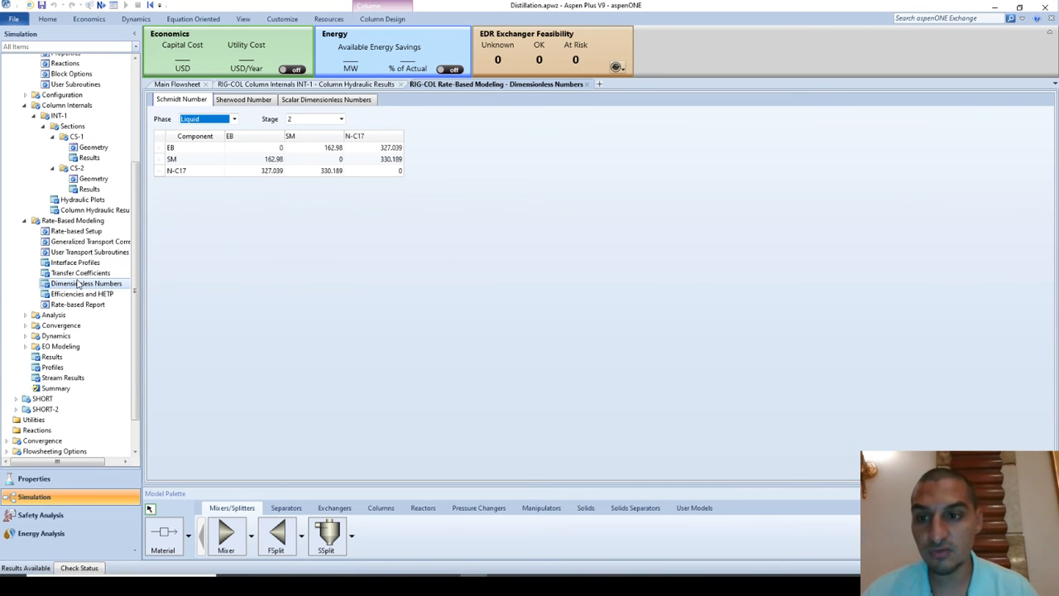
left_click(79, 274)
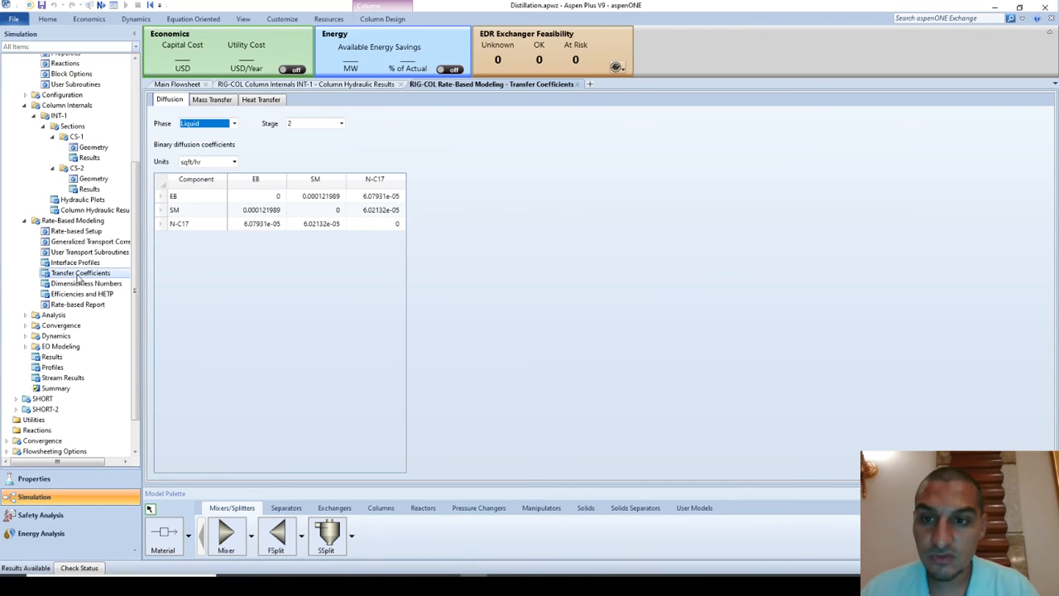
left_click(236, 162)
left_click(236, 162)
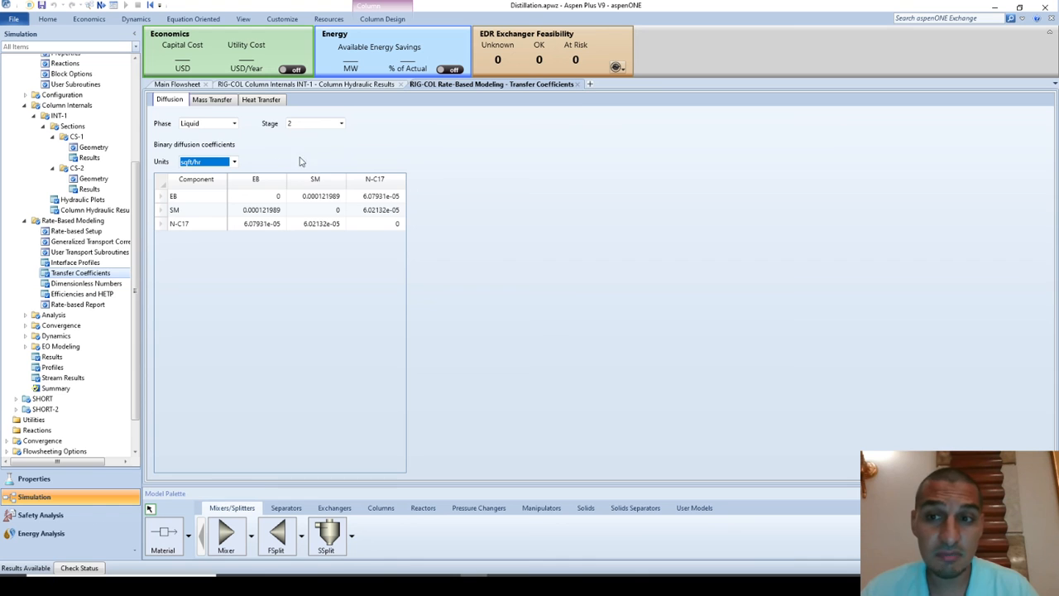
left_click(208, 103)
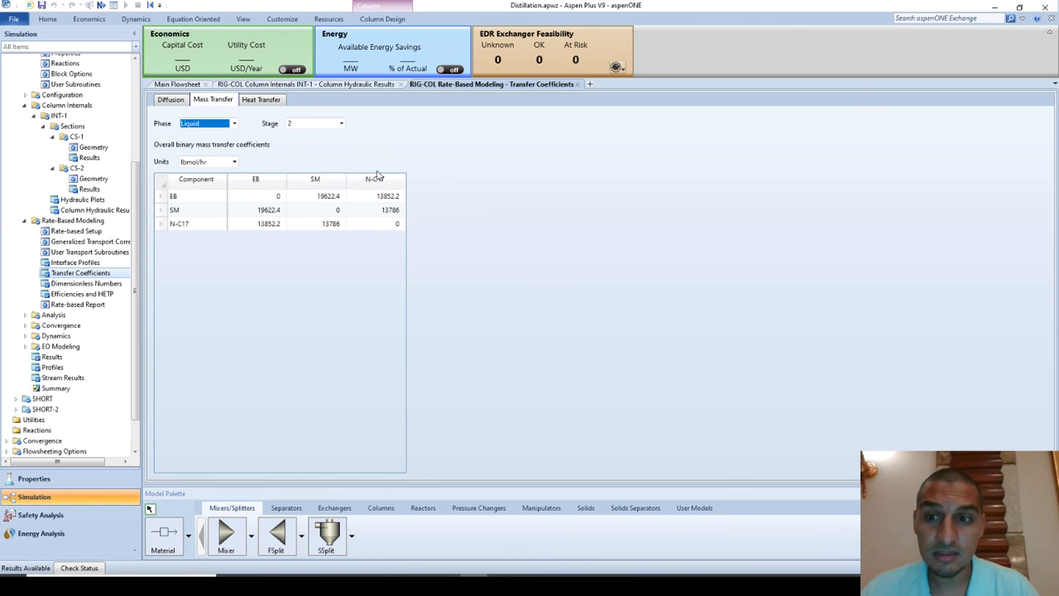
left_click(339, 123)
left_click(317, 282)
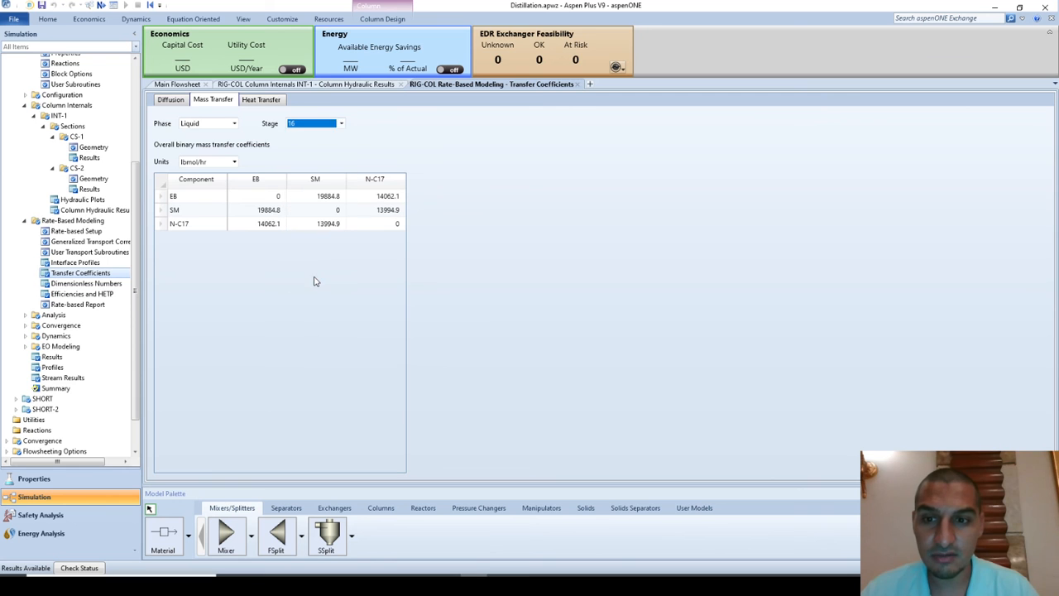
left_click(372, 318)
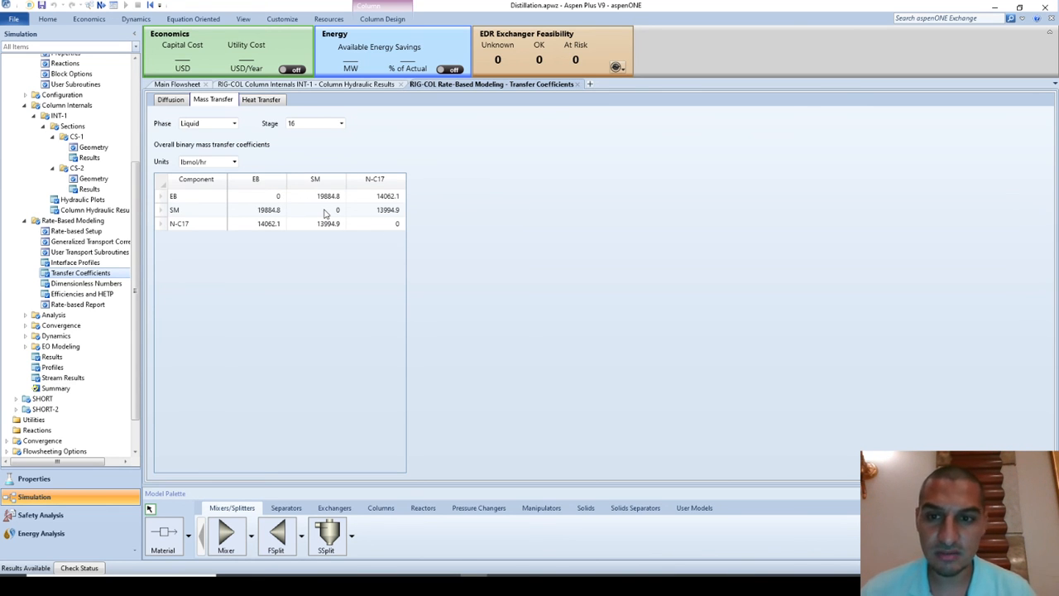
Step: Examine the interface profiles for temperatures, liquid compositions, vapor mass transfer rates, and interfacial area and densities along the stages
left_click(66, 264)
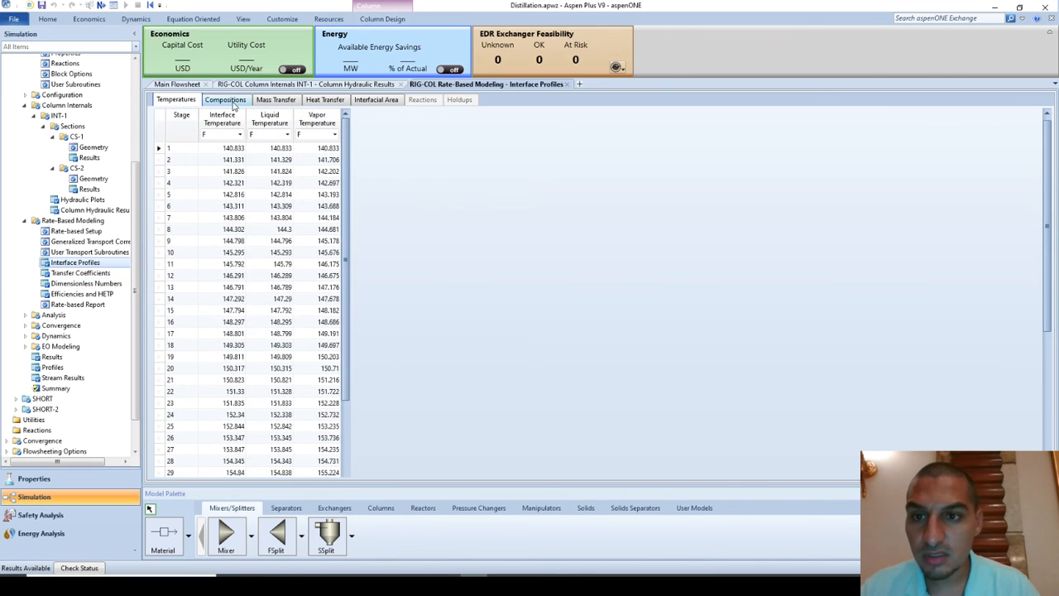
left_click(237, 103)
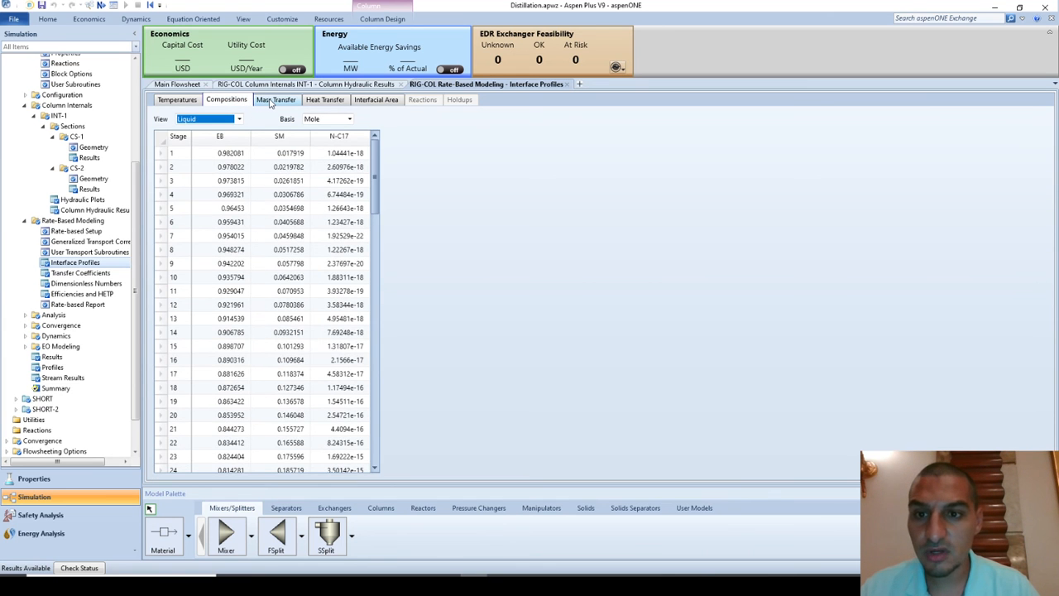
left_click(271, 101)
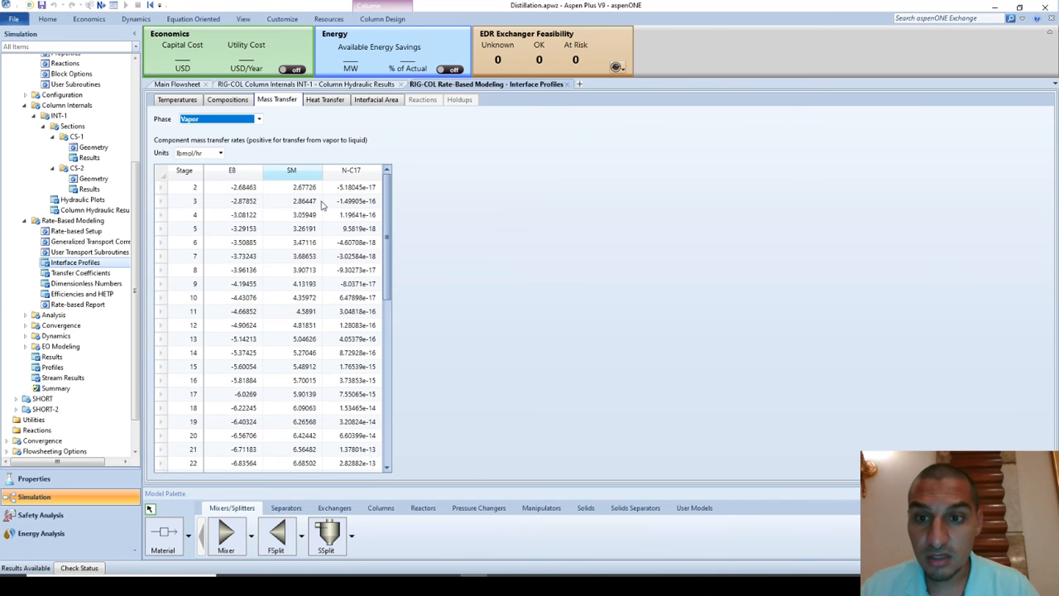
left_click(372, 103)
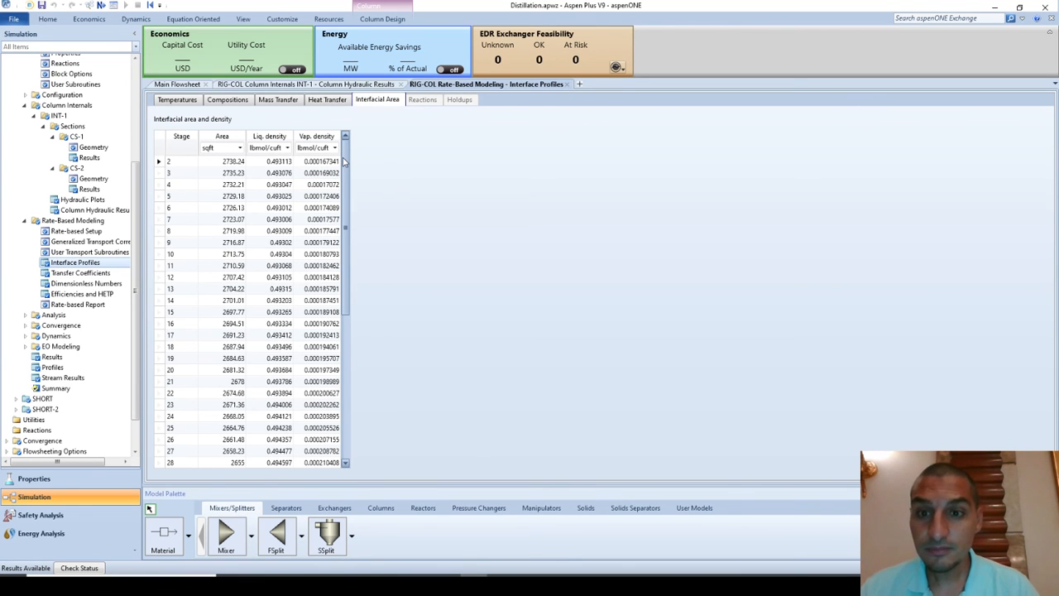
left_click_drag(347, 154, 348, 386)
Step: Check the user transport subroutines and generalized transport correlations, and open the global rate-based setup
left_click(85, 254)
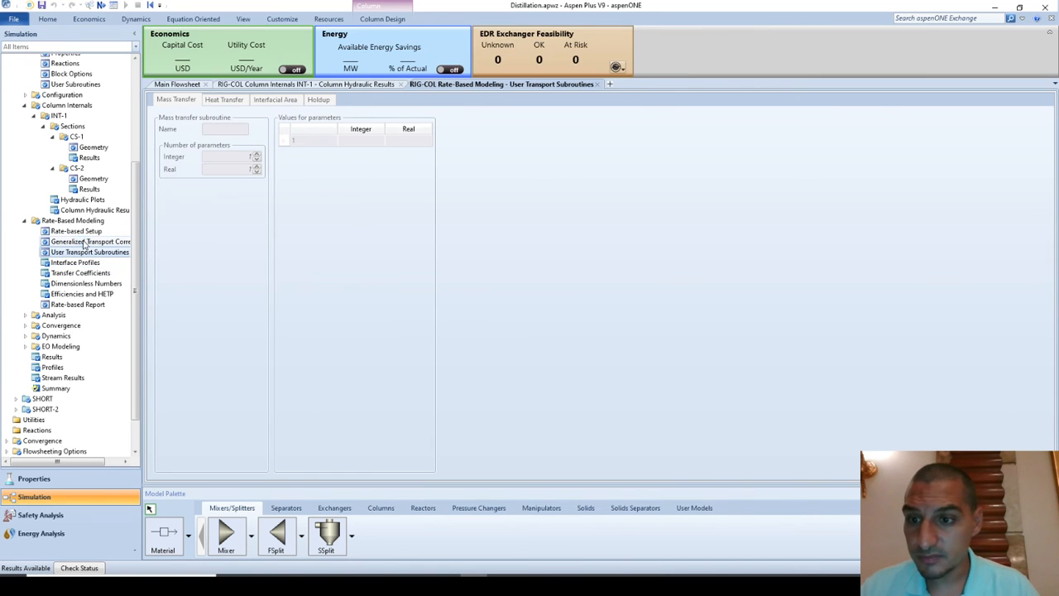
left_click(84, 242)
left_click(83, 232)
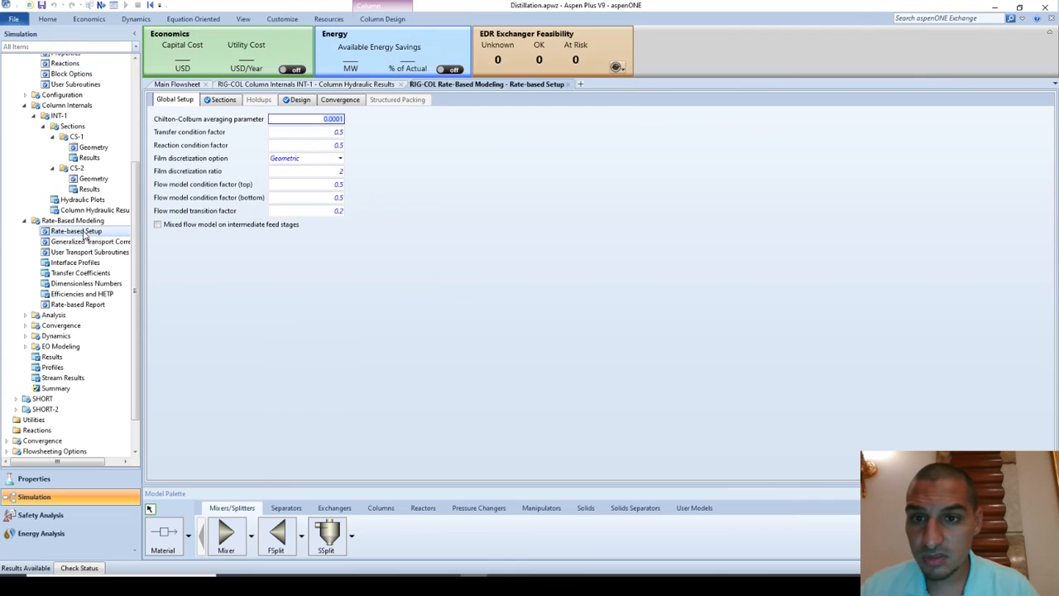